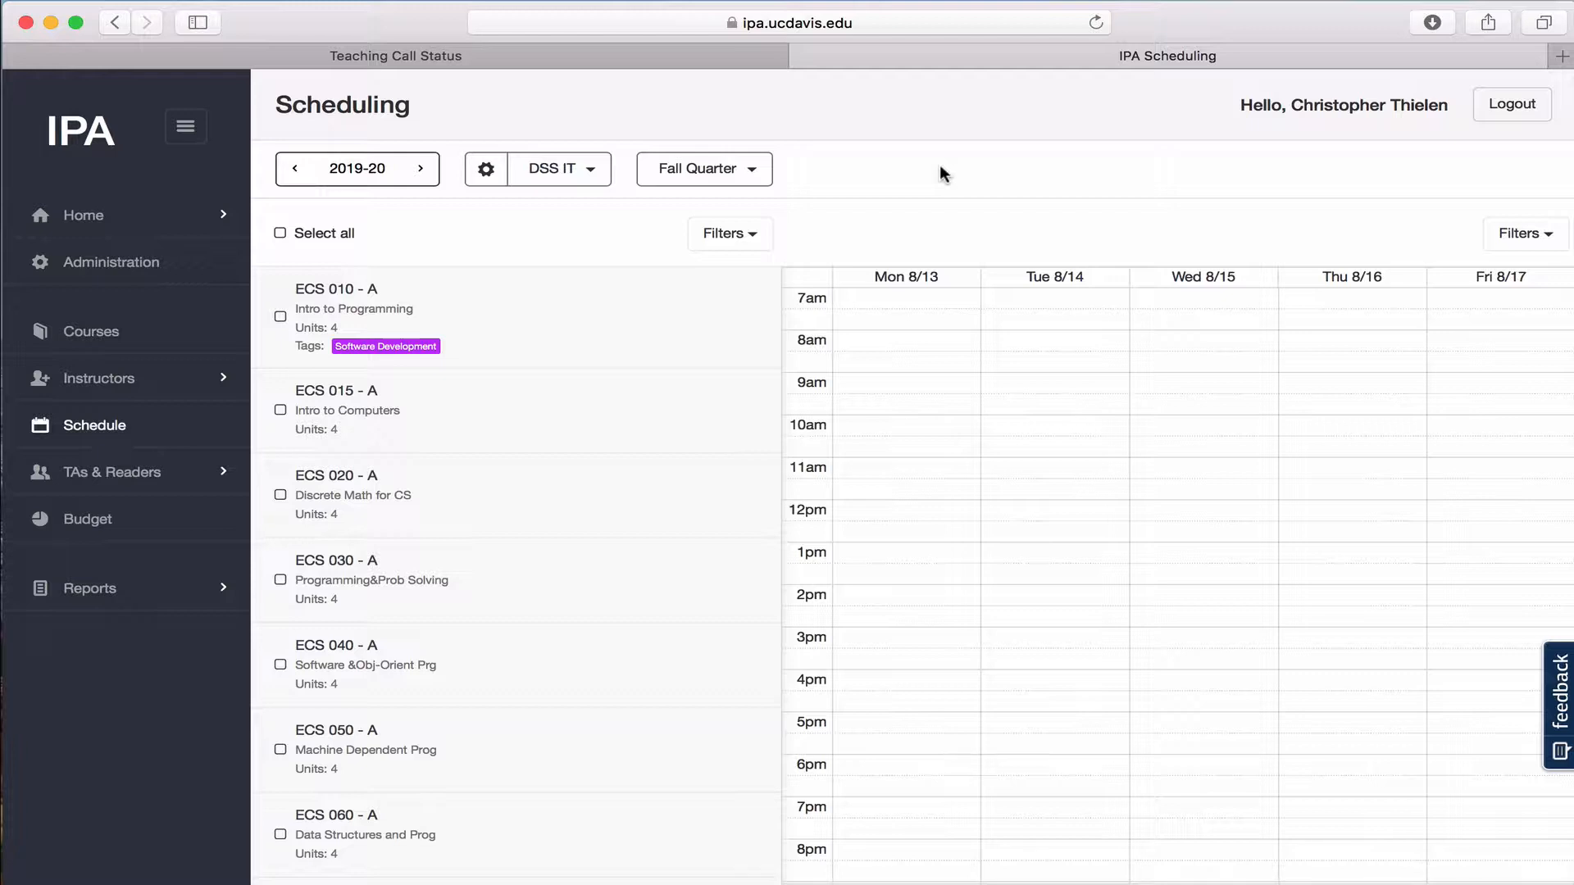
Browse the Fall Quarter course list and open the sections of ECS 010 - A.
left_click(725, 179)
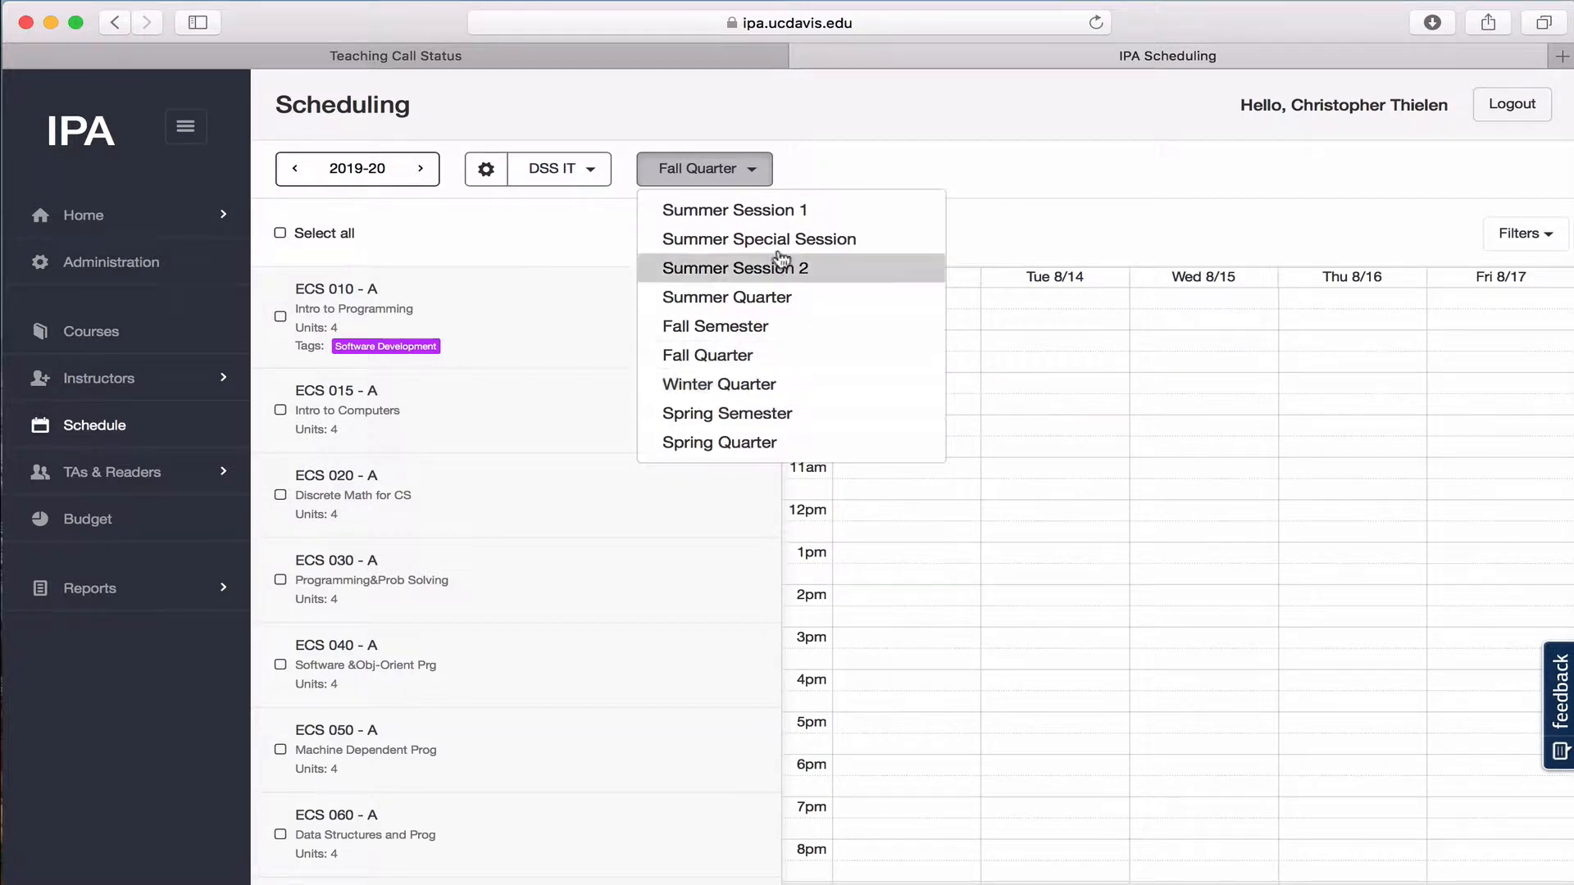
left_click(851, 167)
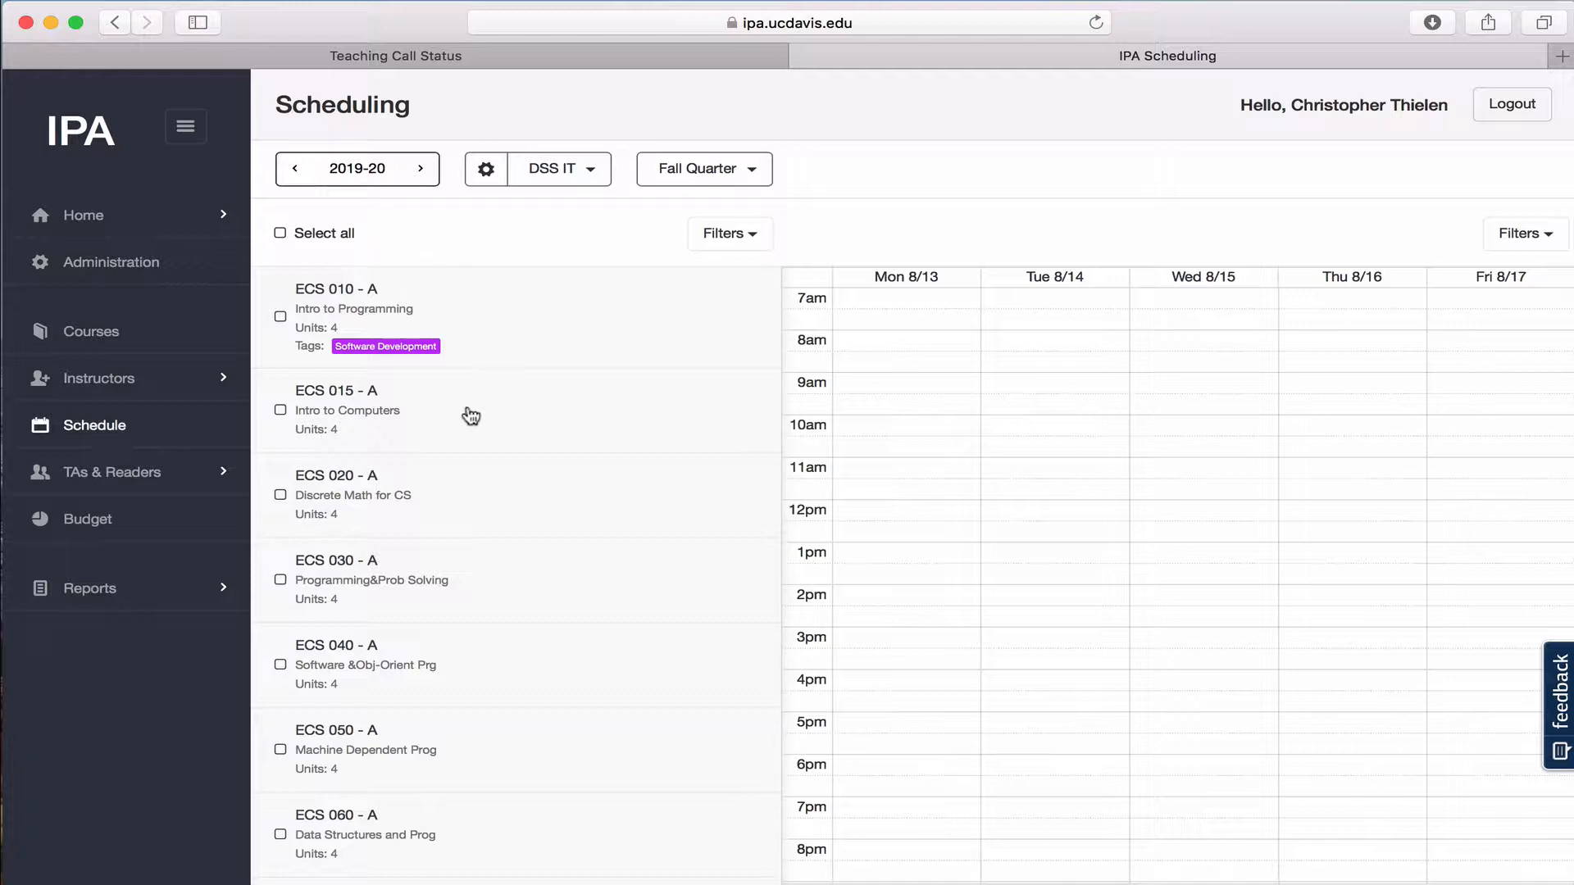
scroll(462, 351, "down", 5)
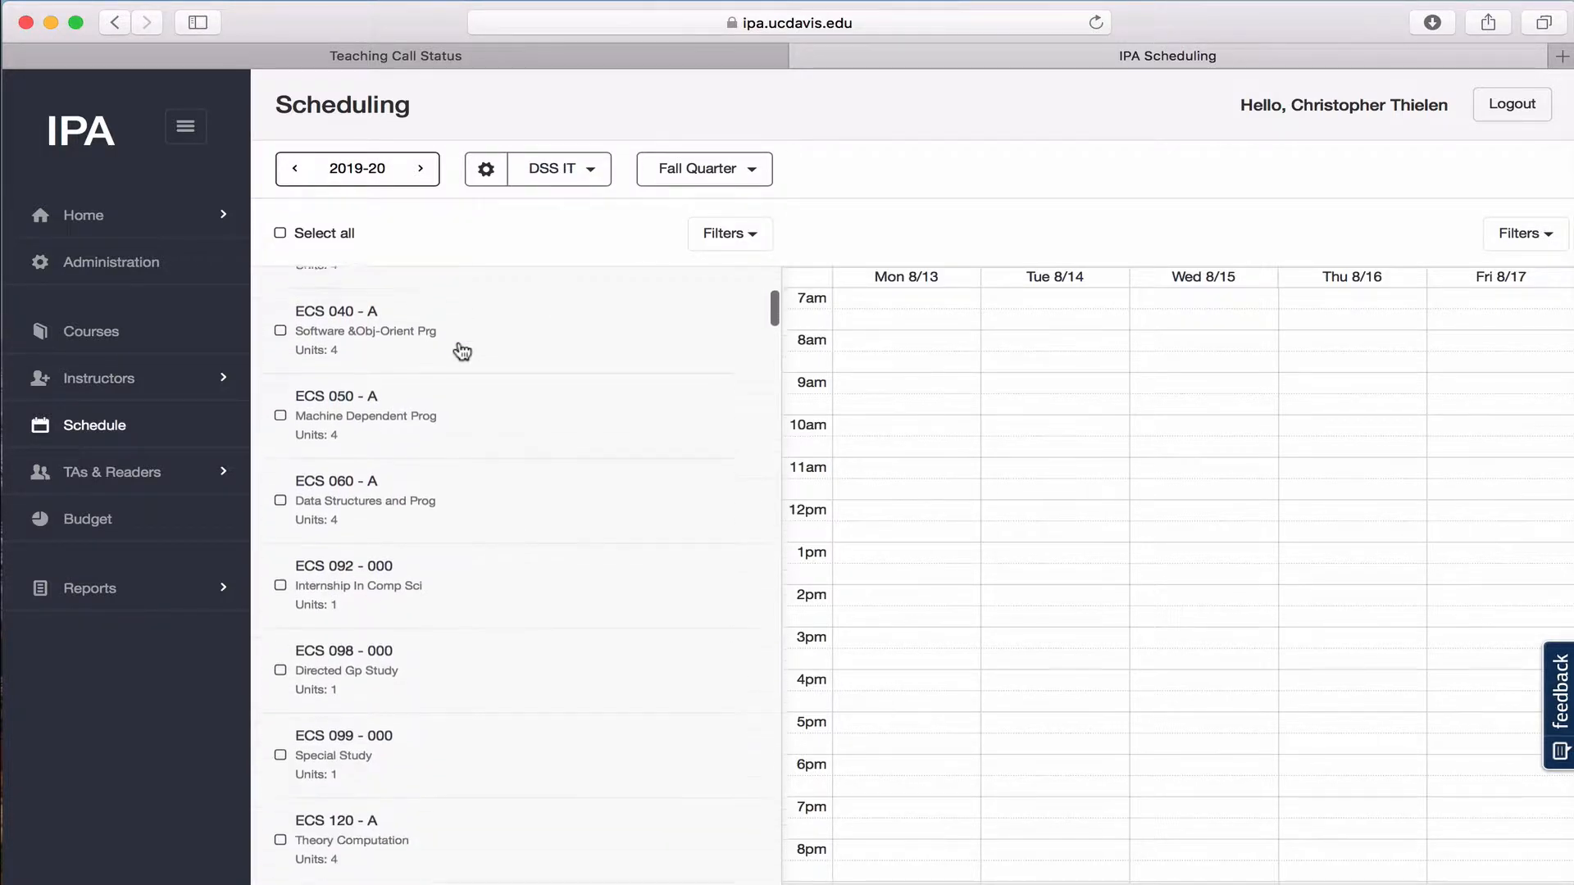
scroll(462, 350, "down", 12)
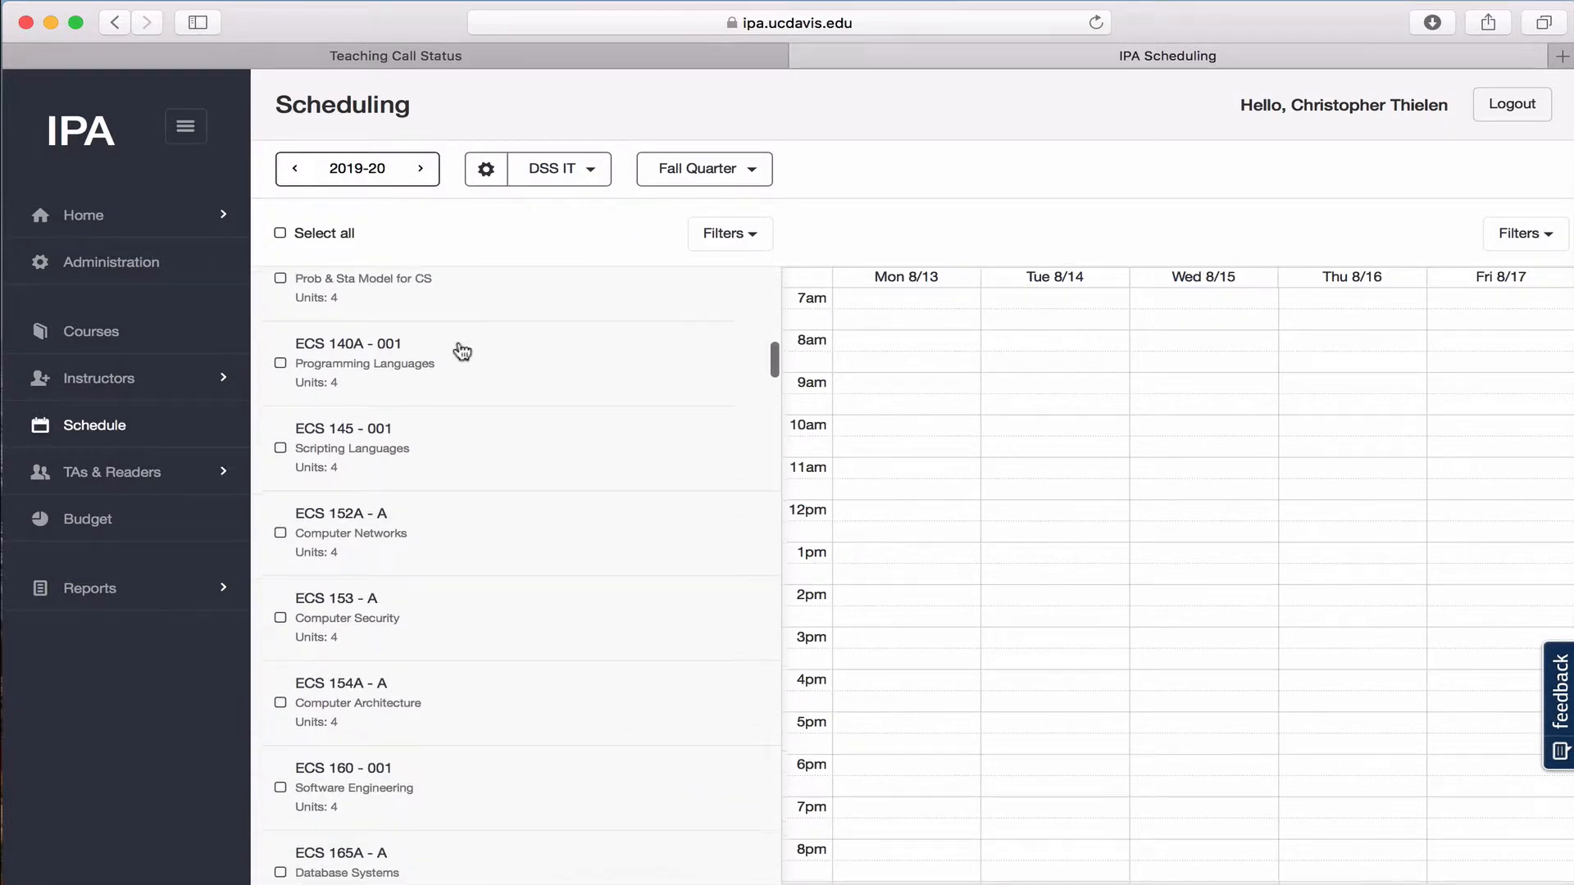
scroll(461, 351, "up", 17)
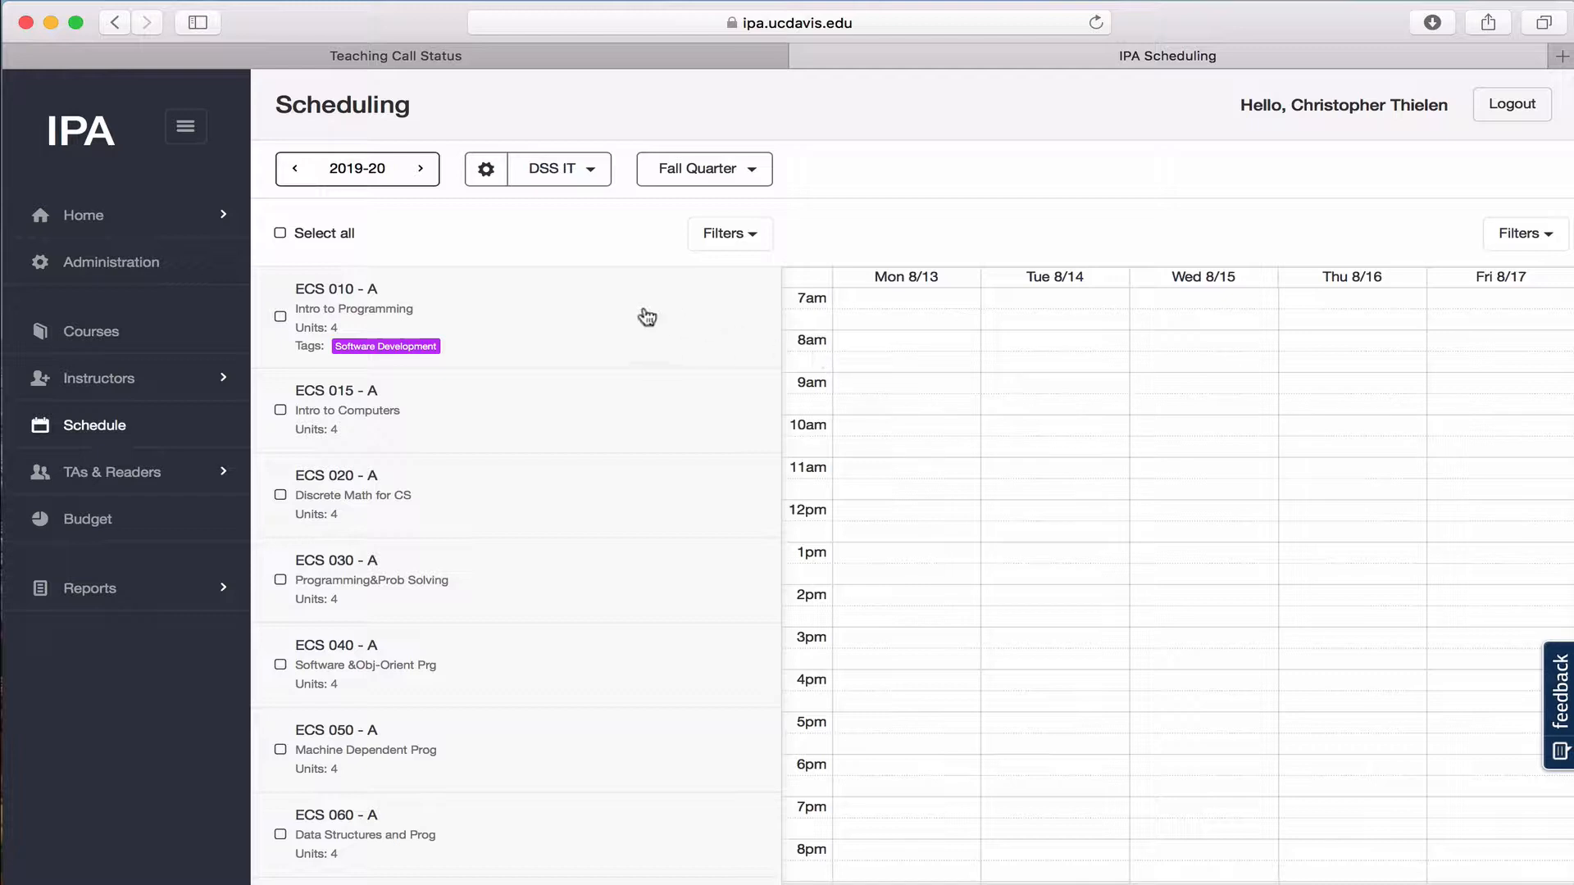
left_click(462, 311)
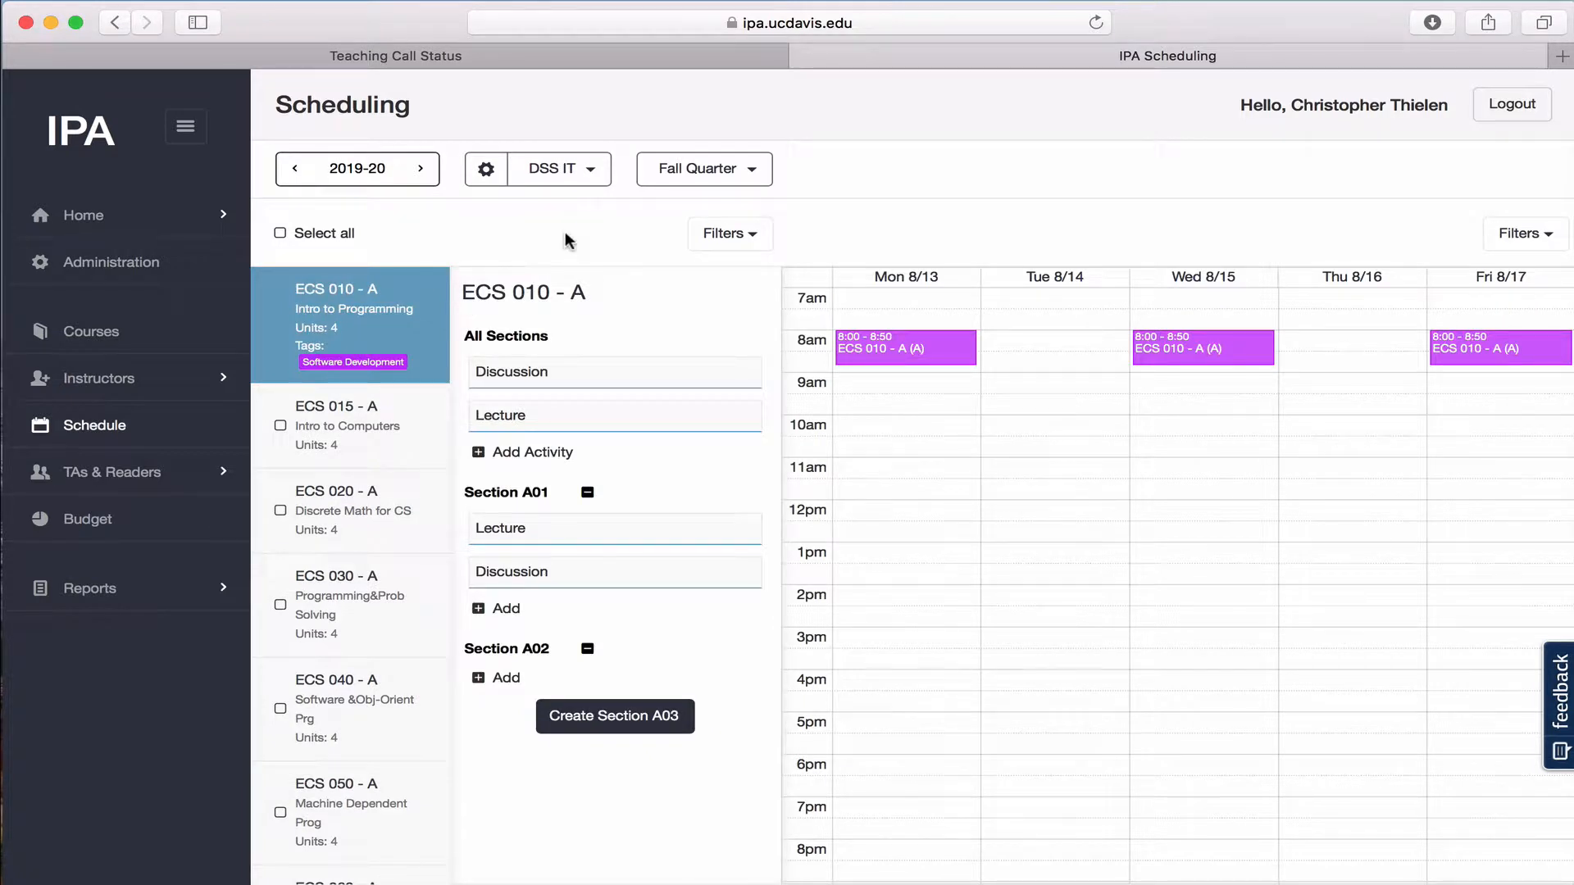
Collapse the navigation sidebar to give the course details and calendar more room.
left_click(186, 132)
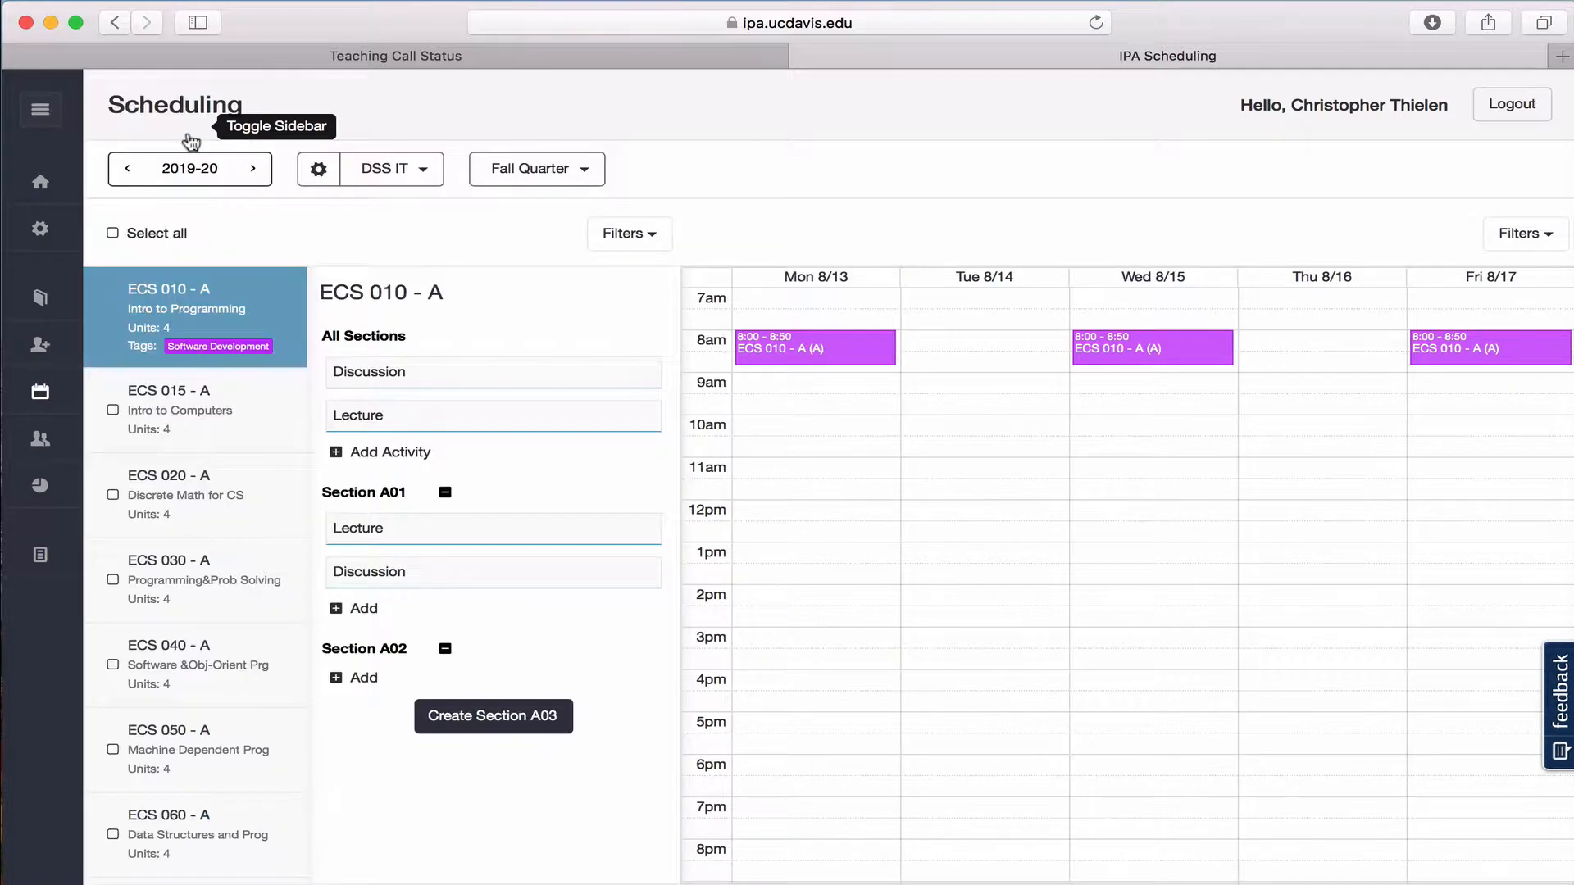
left_click(43, 114)
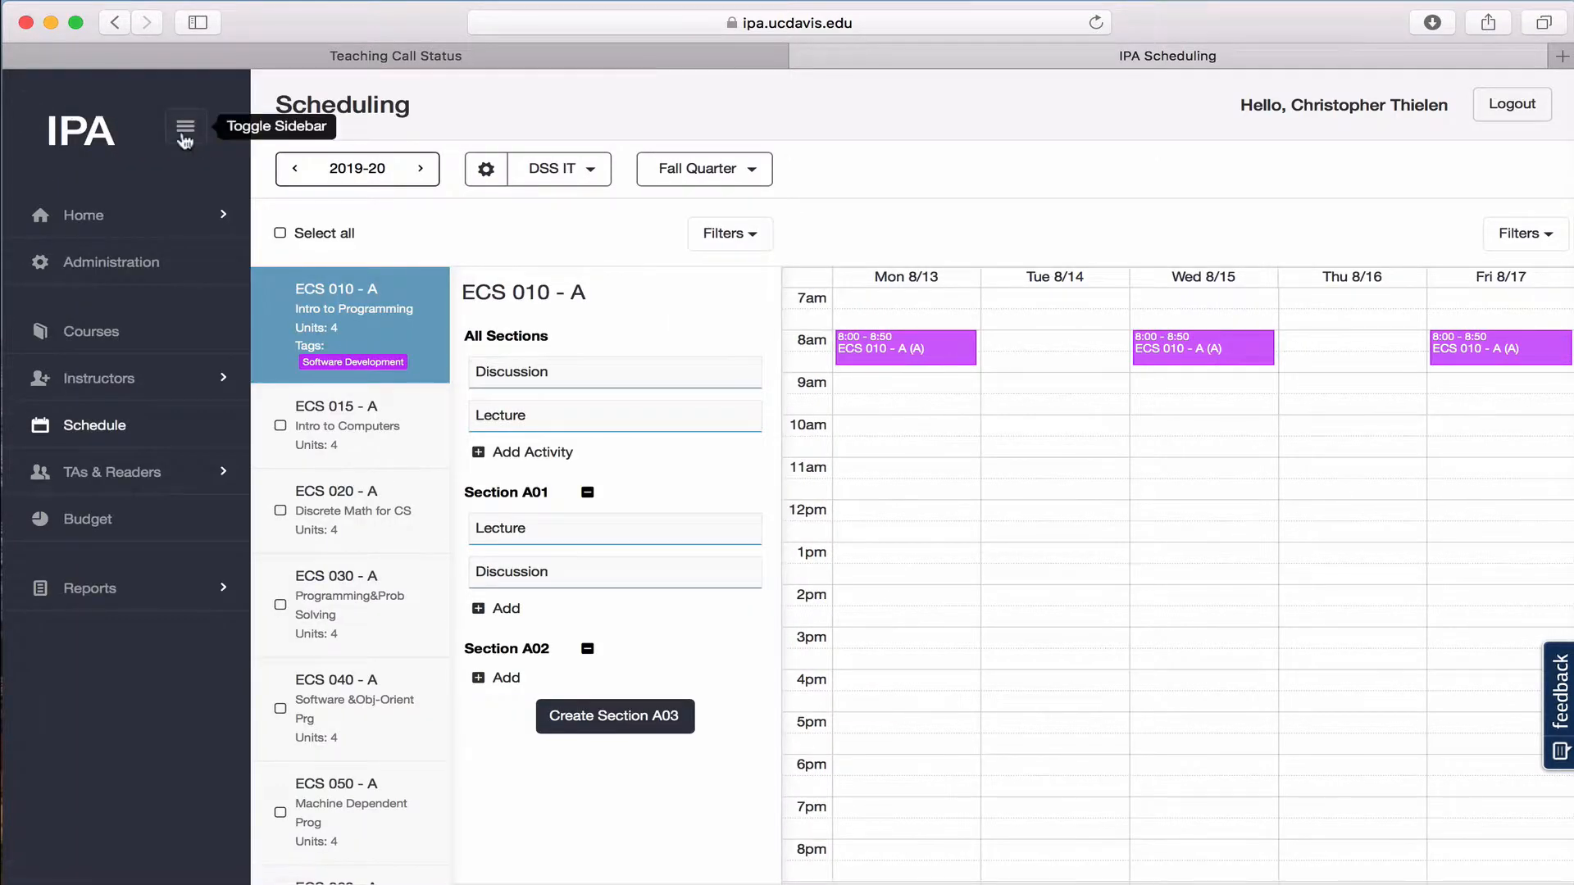
left_click(185, 132)
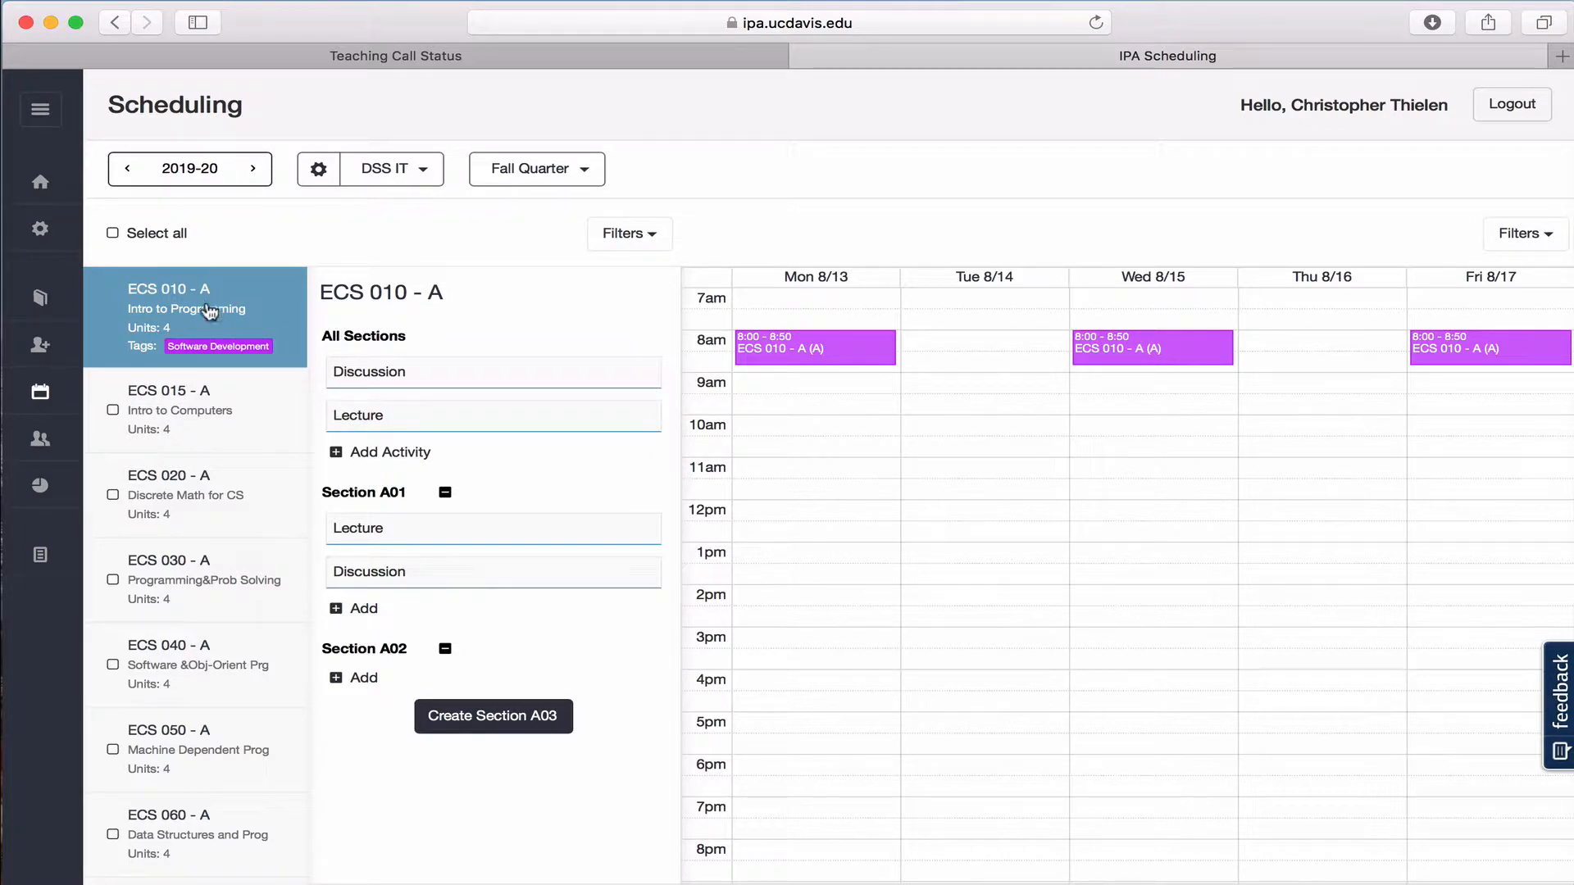
scroll(174, 496, "down", 5)
scroll(174, 496, "up", 5)
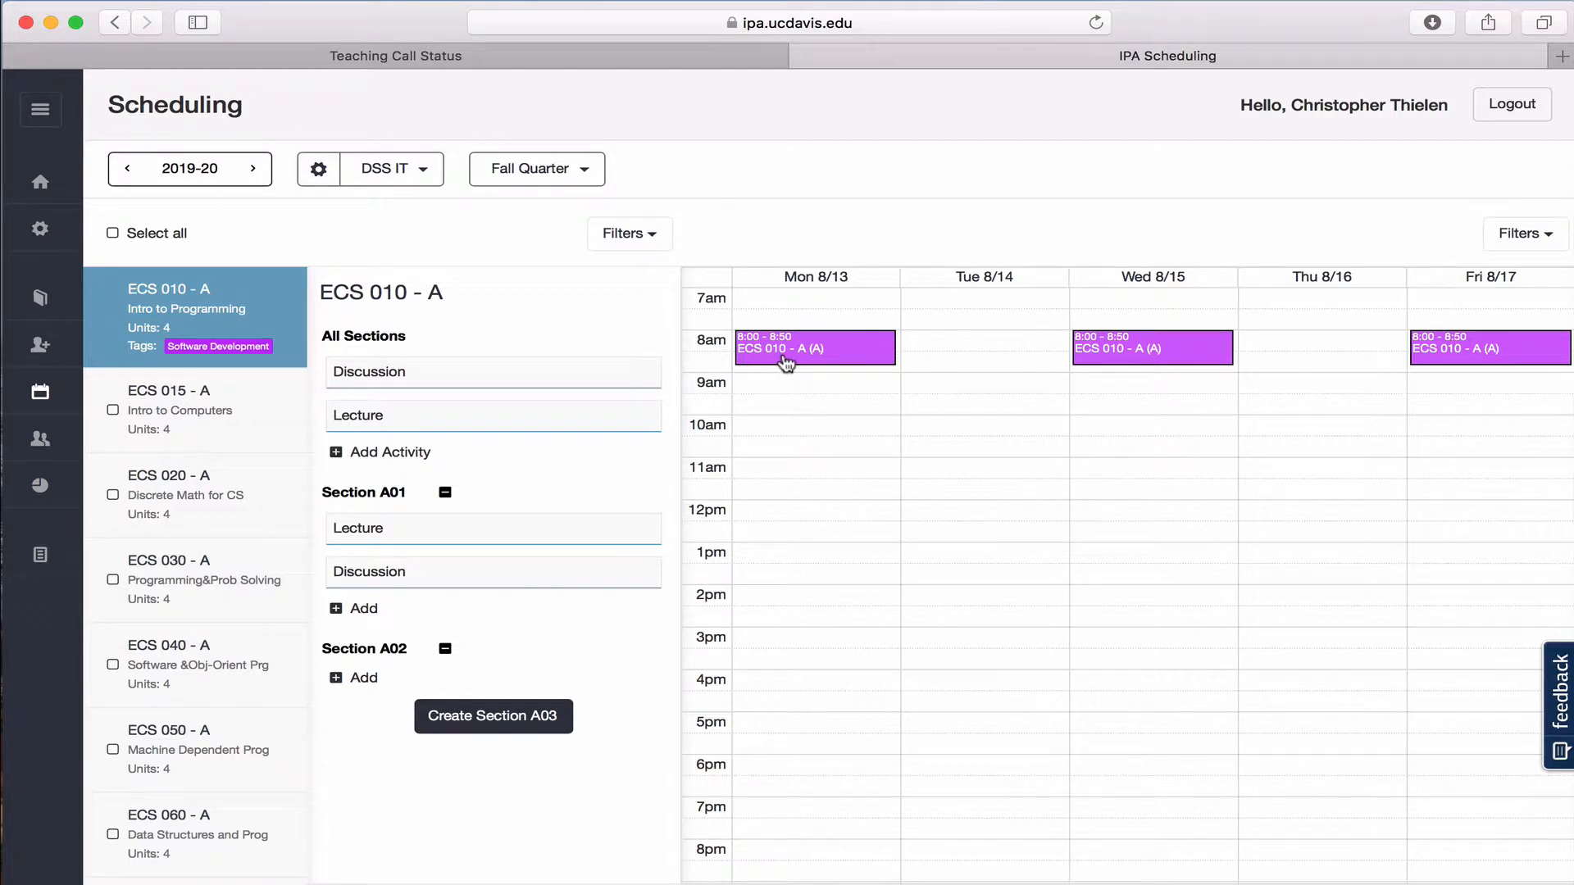
Open the ECS 010 - A lecture from its Monday calendar entry and set its time slot to 09:00AM-09:50AM.
left_click(854, 351)
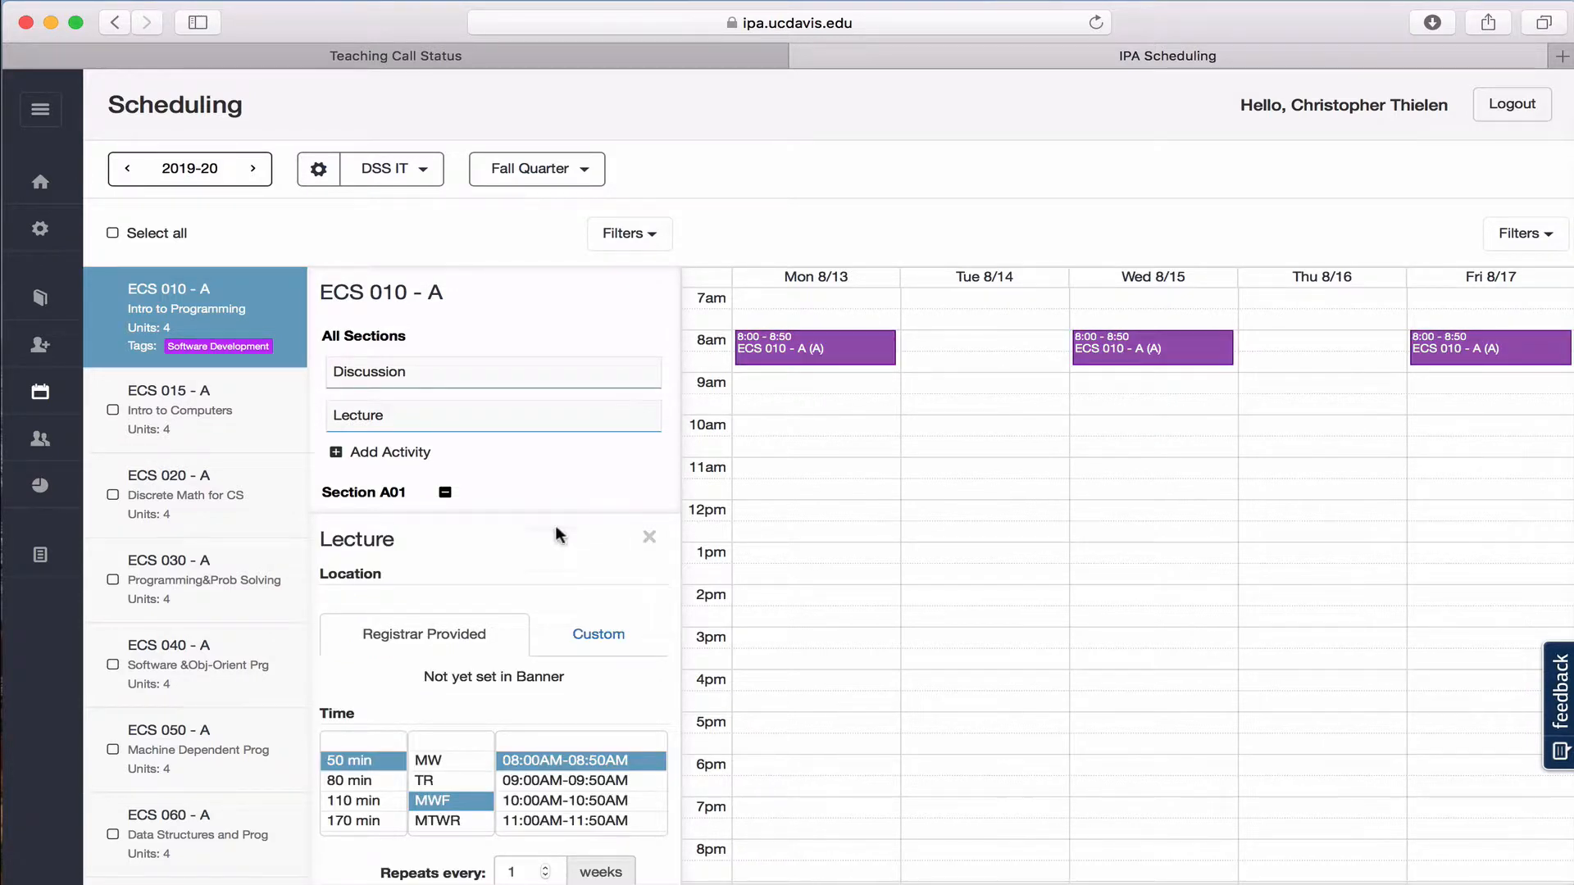
scroll(569, 460, "down", 3)
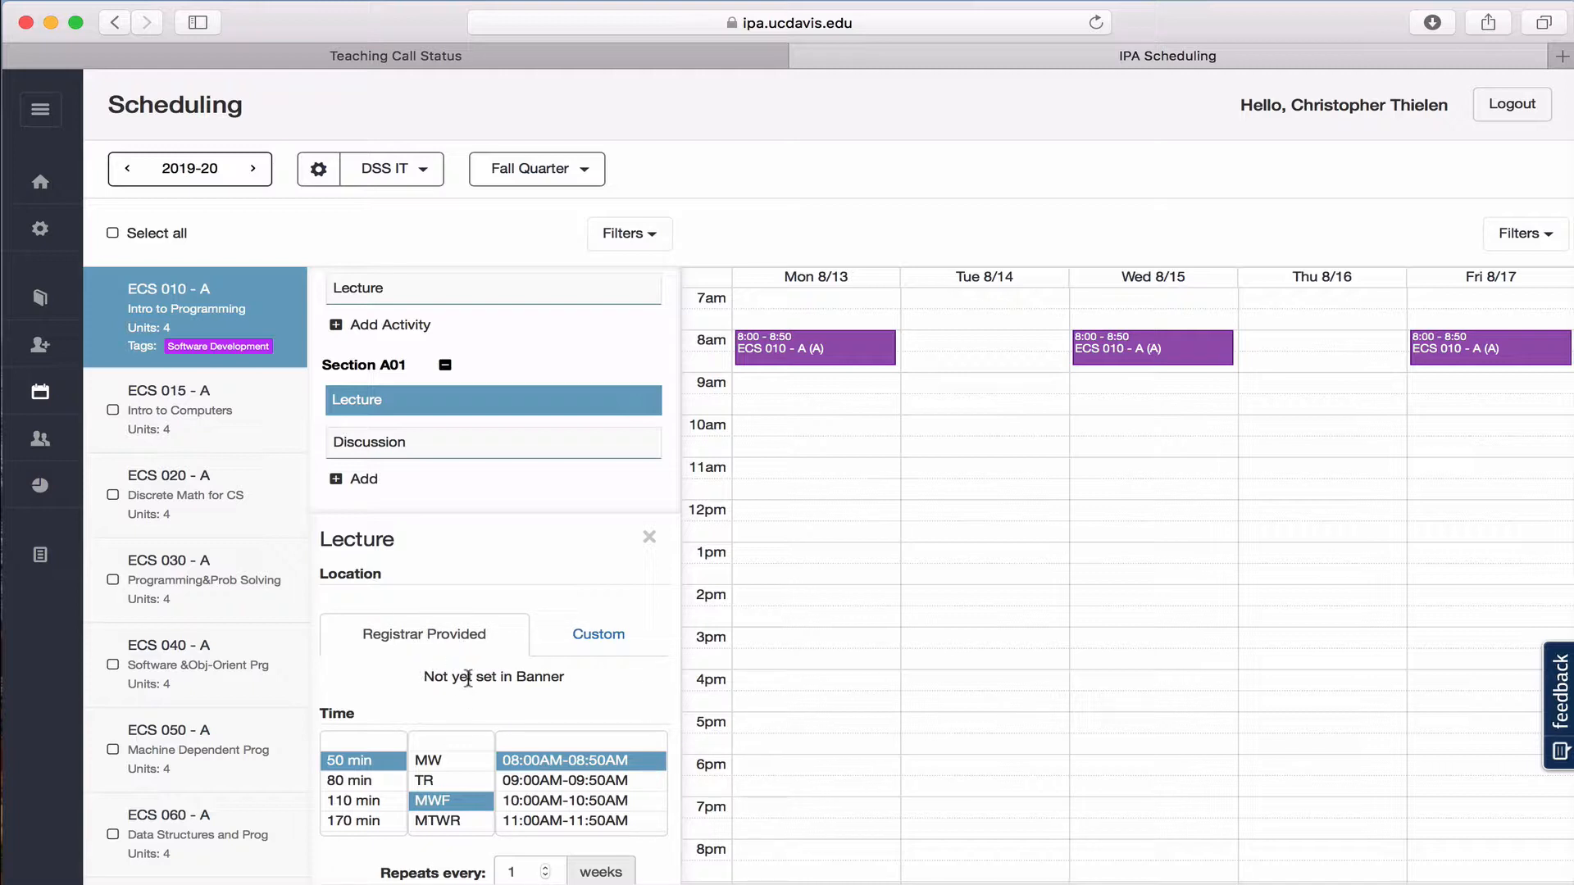
scroll(379, 851, "down", 3)
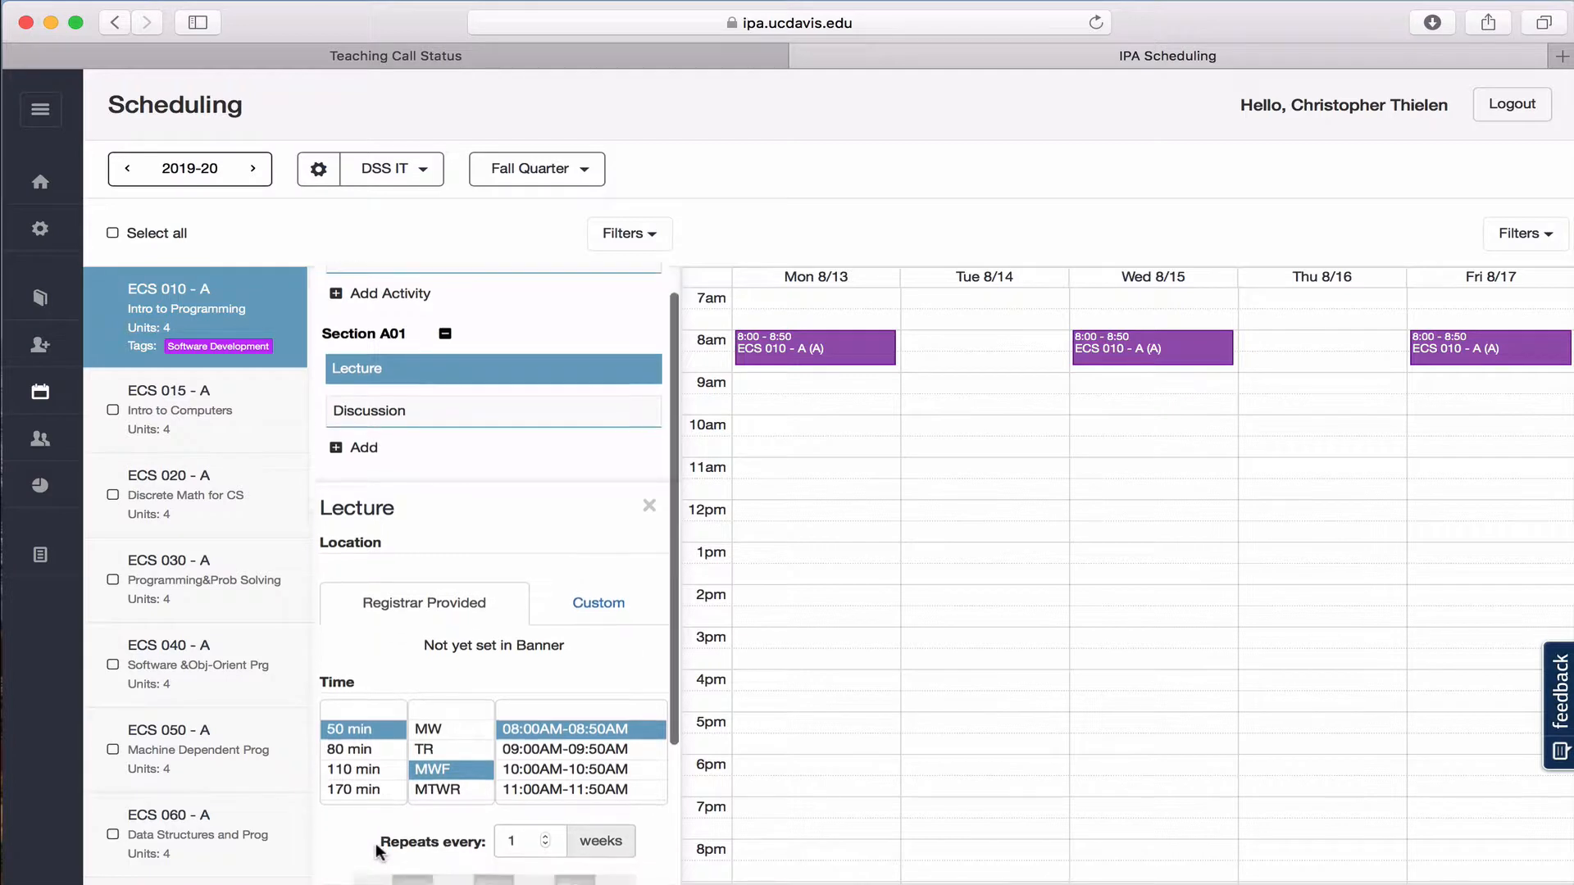
scroll(379, 851, "down", 3)
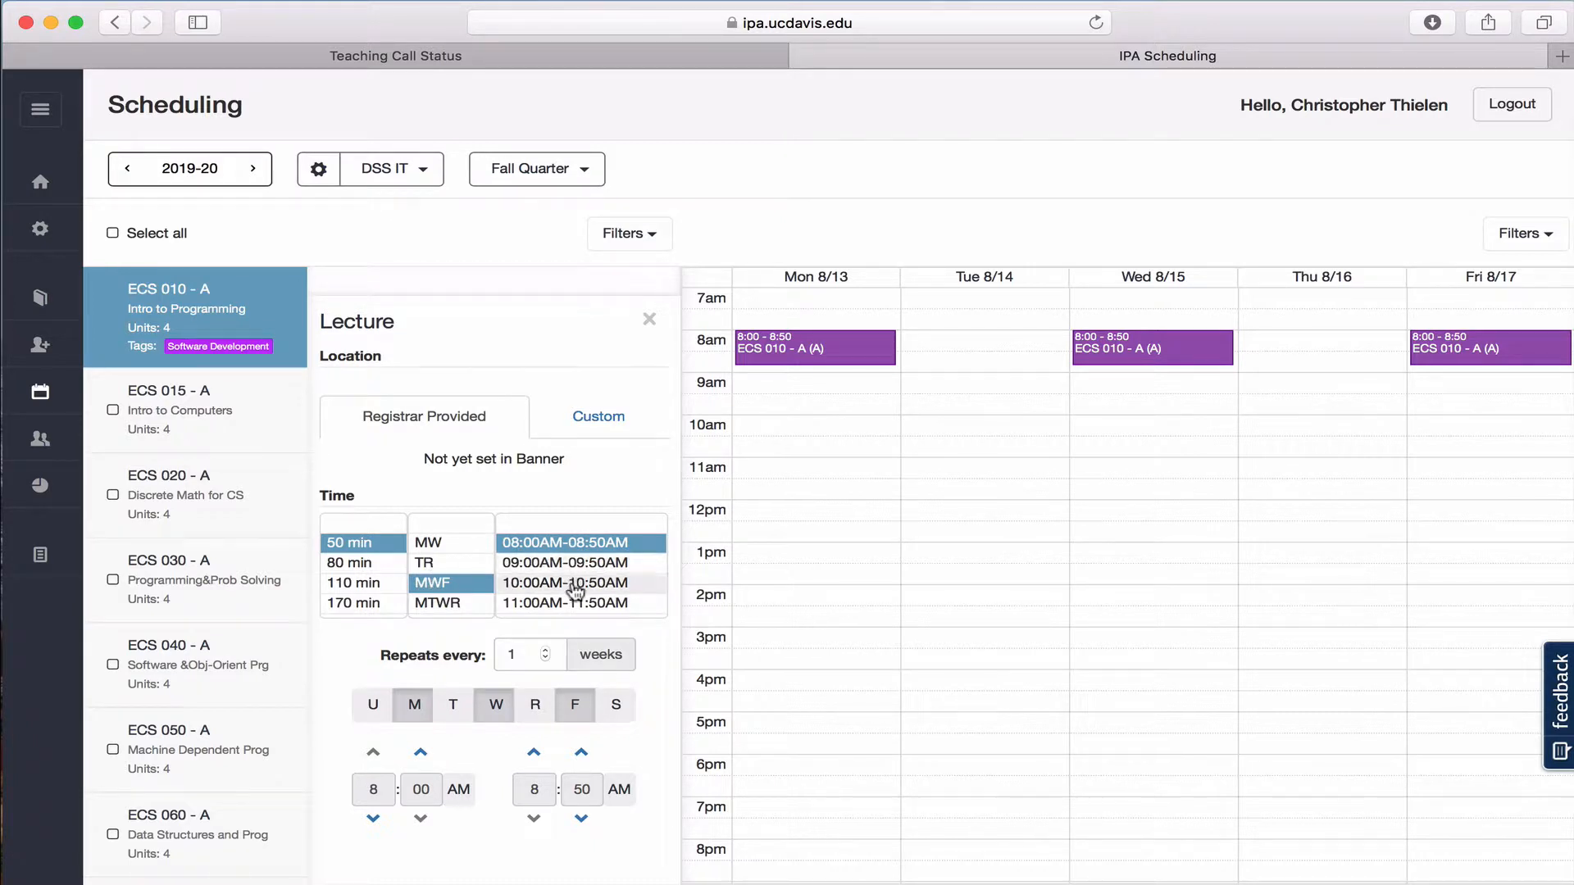
scroll(596, 585, "down", 3)
scroll(596, 585, "up", 3)
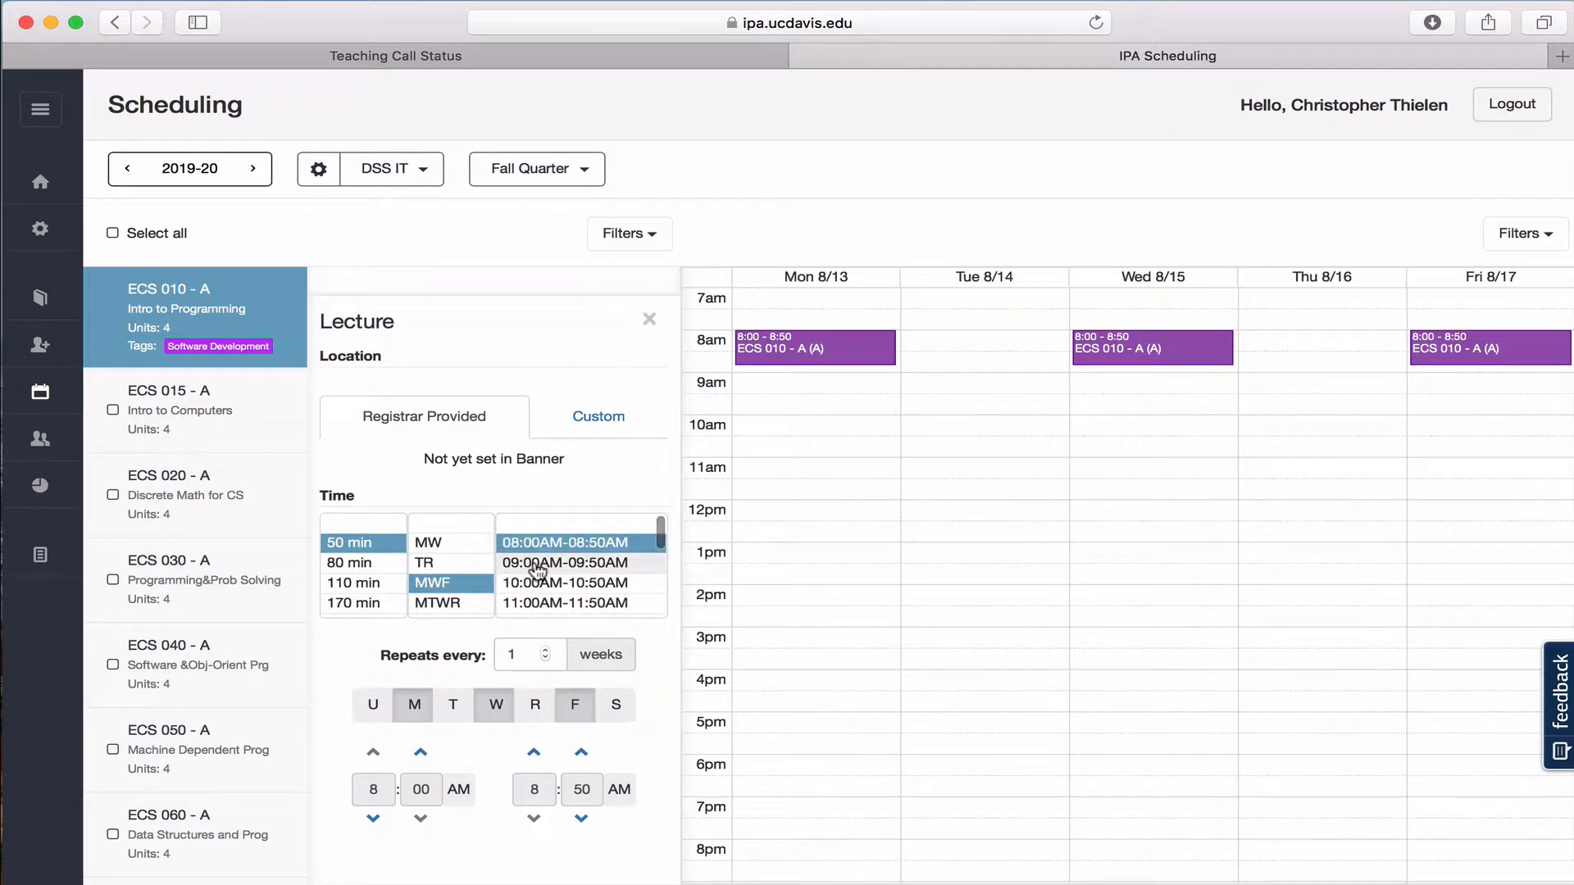
left_click(537, 565)
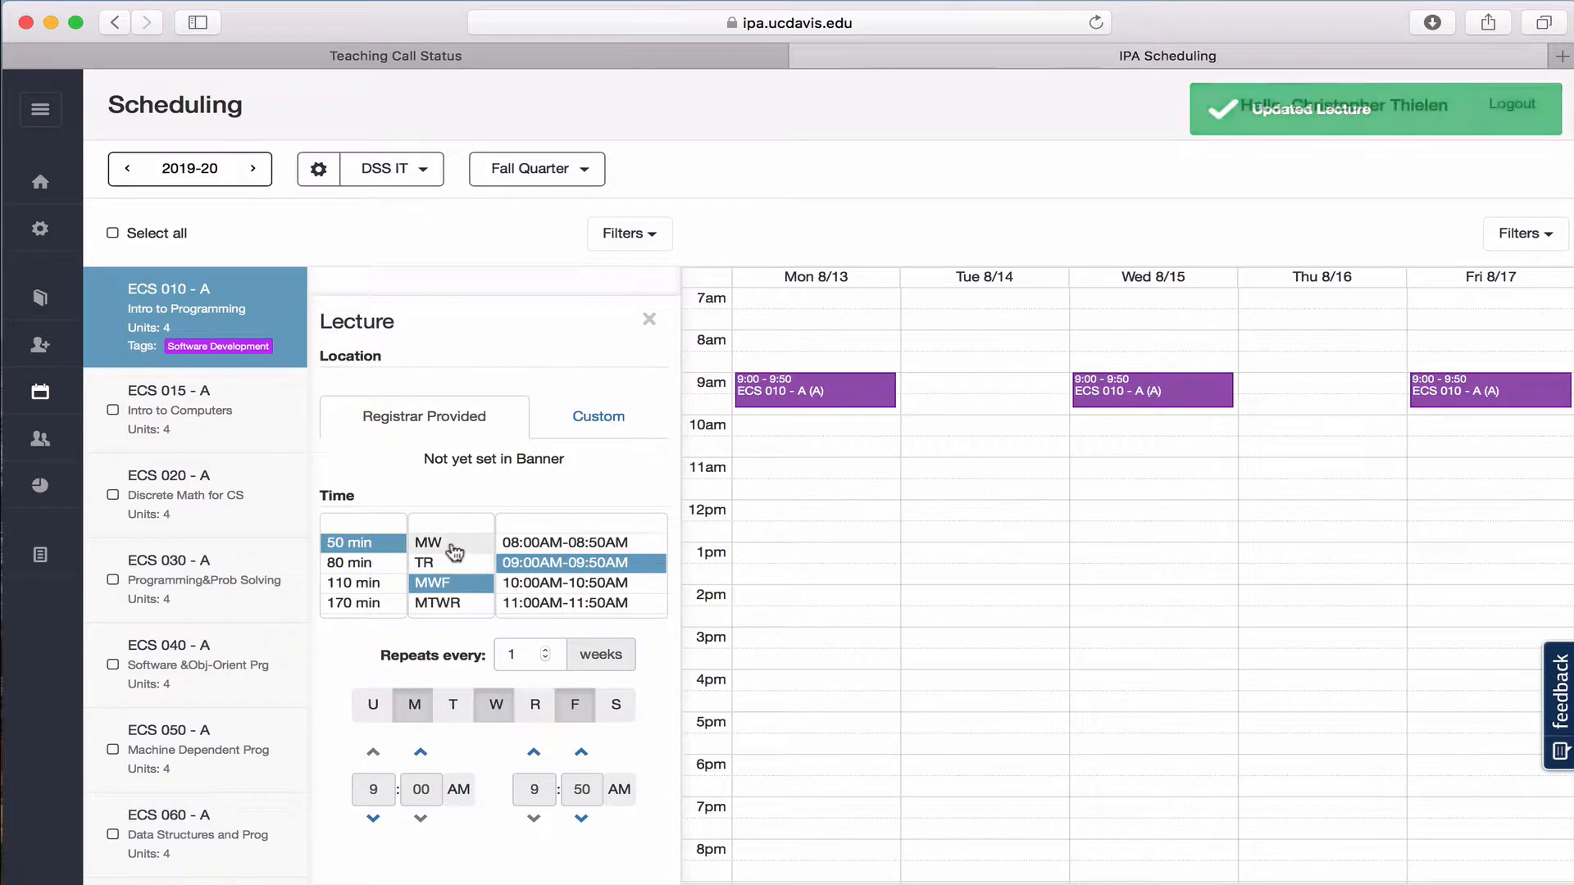
Add Tuesday to the ECS 010 - A lecture's meeting days and set its end time to 9:45 AM.
scroll(450, 569, "down", 3)
scroll(458, 575, "down", 2)
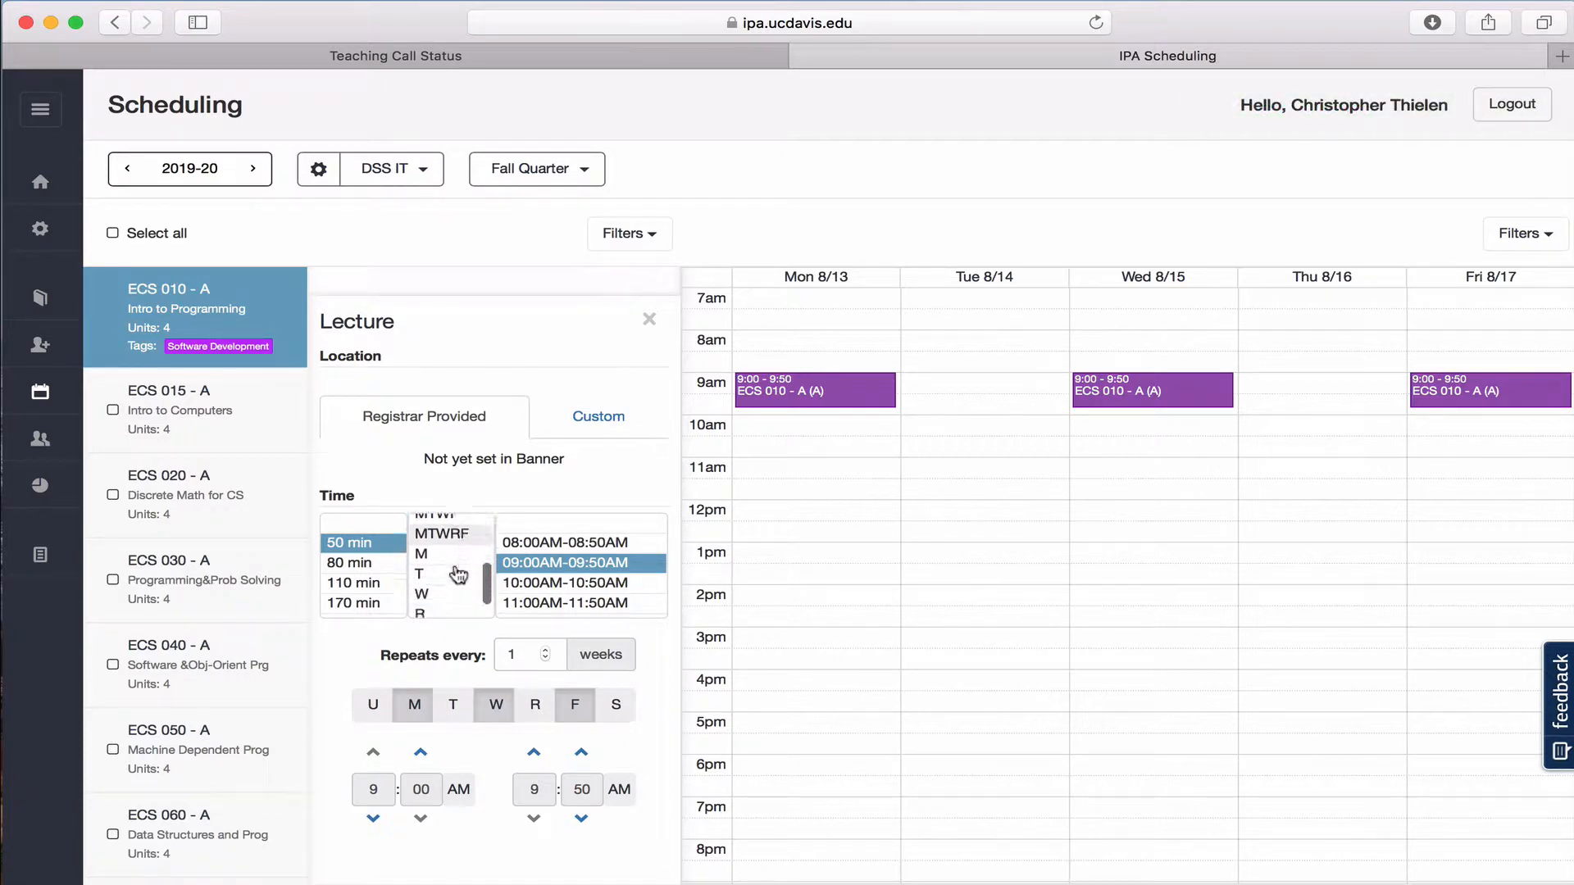
scroll(458, 575, "up", 4)
scroll(459, 575, "down", 3)
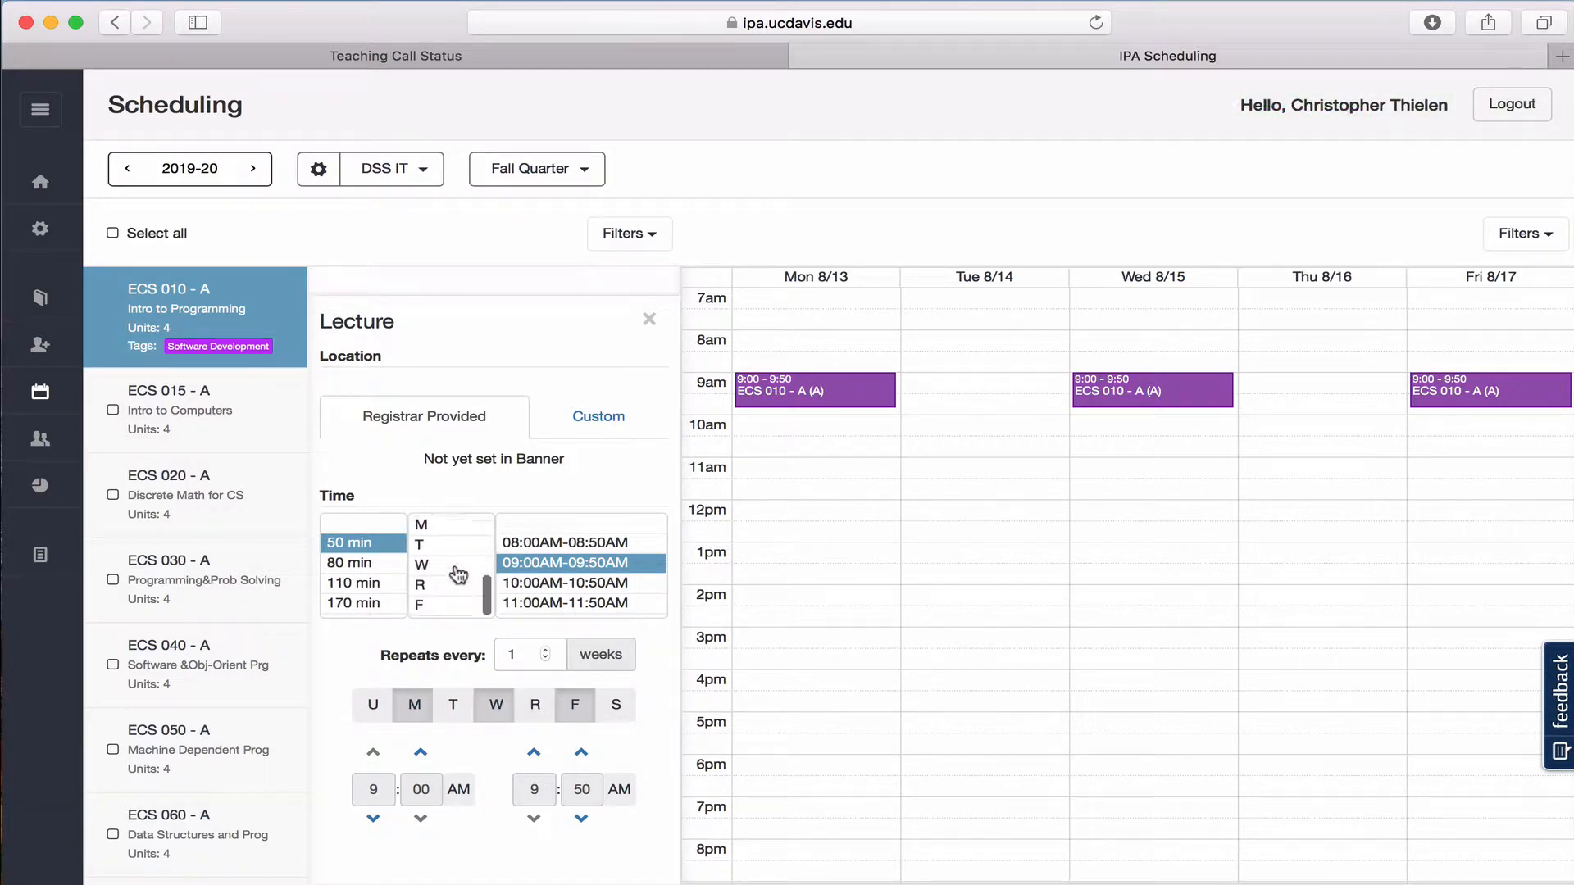
scroll(459, 575, "up", 4)
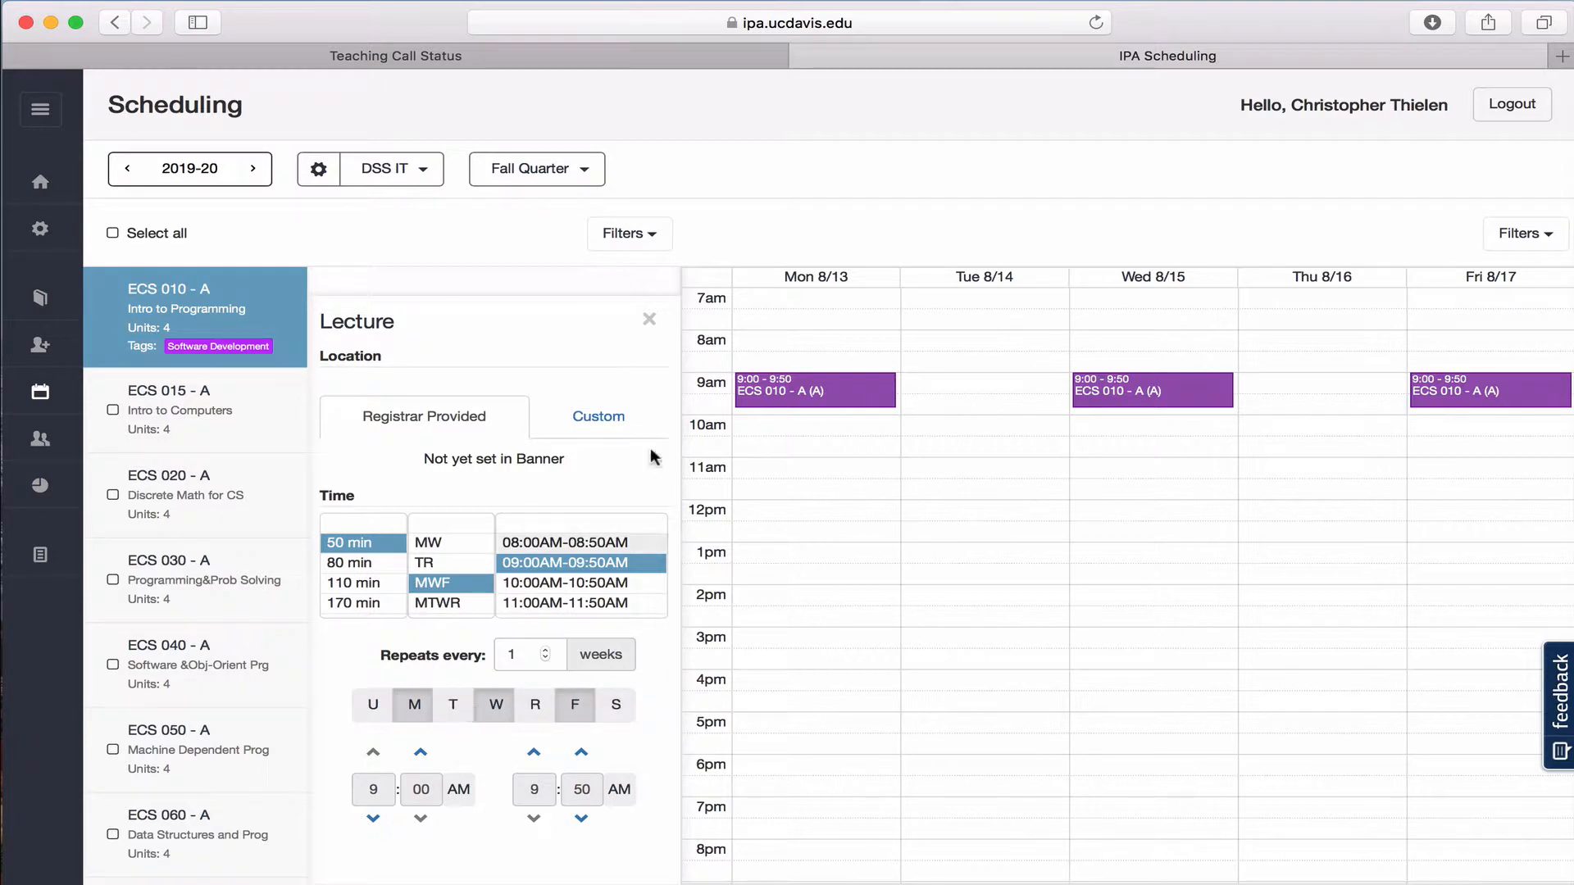
left_click(447, 712)
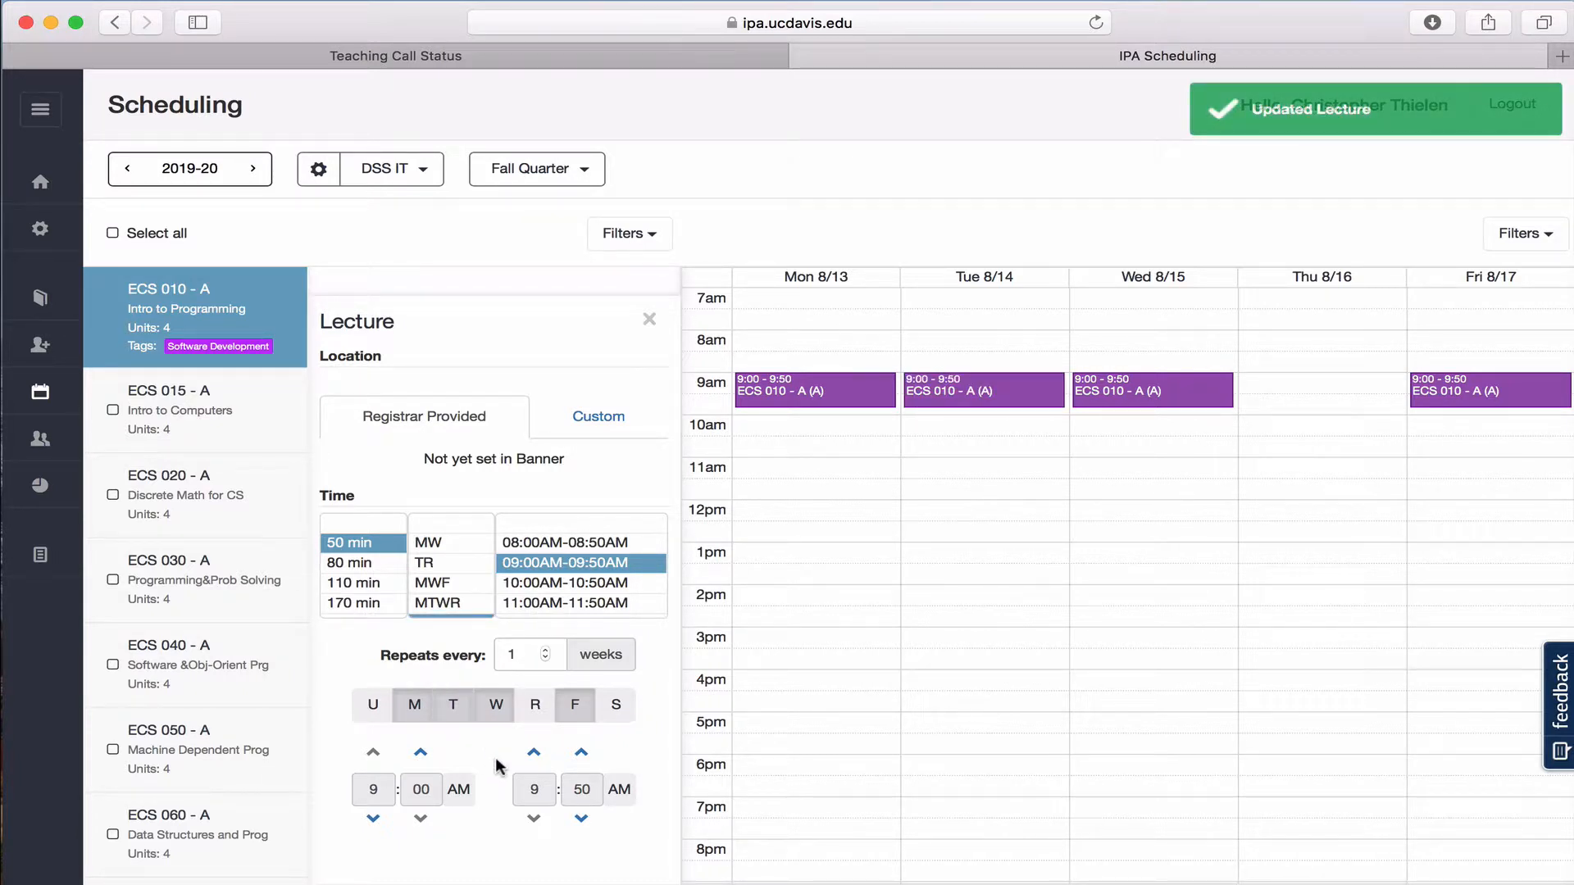
left_click(582, 819)
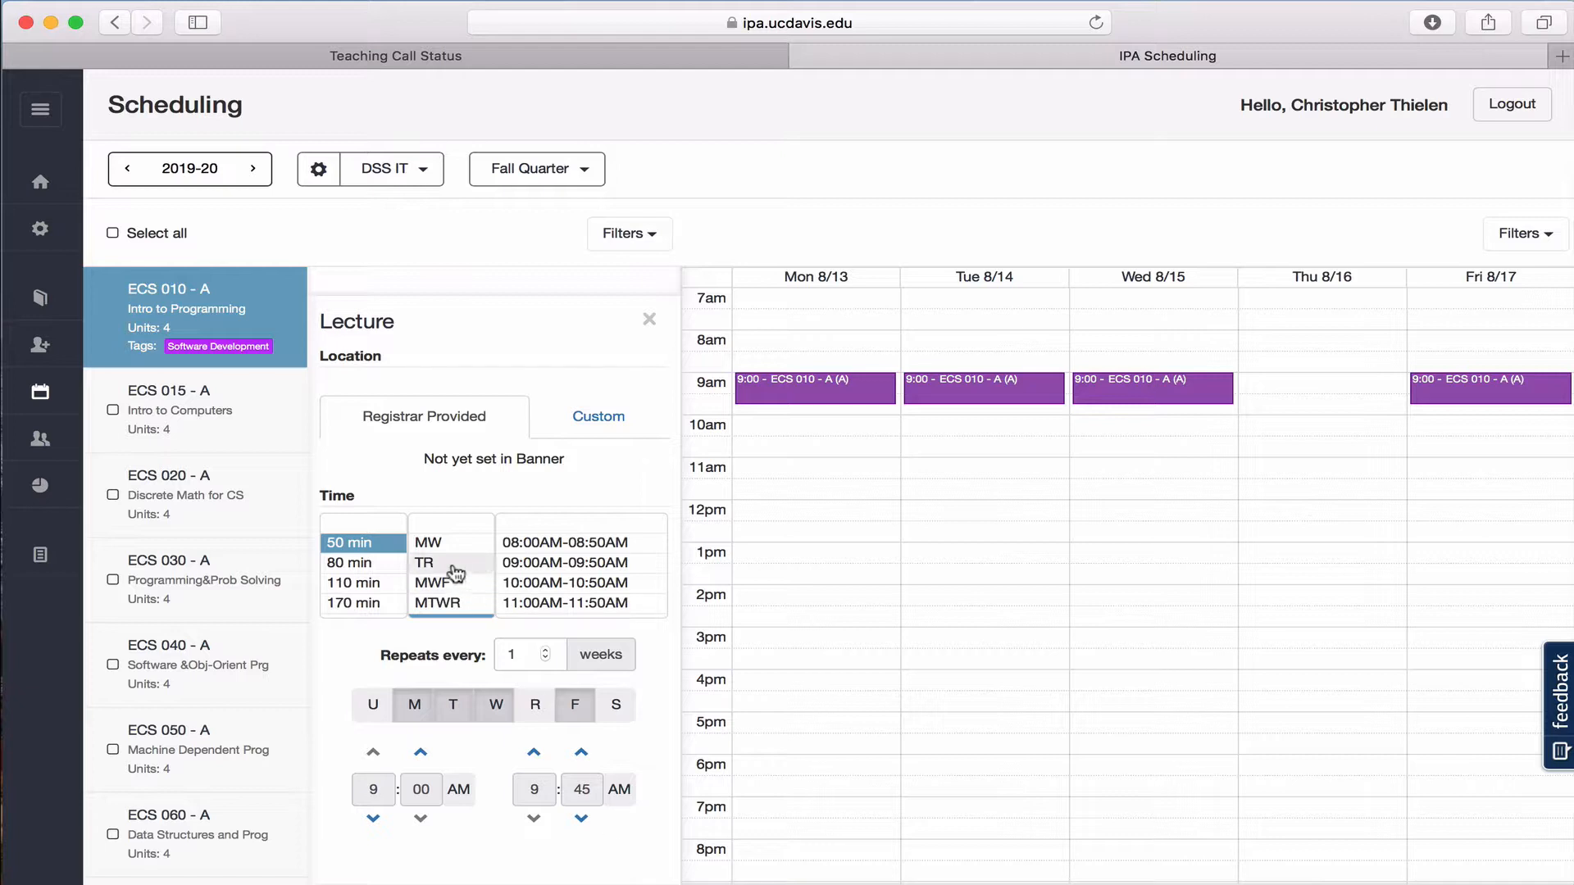
scroll(451, 566, "down", 2)
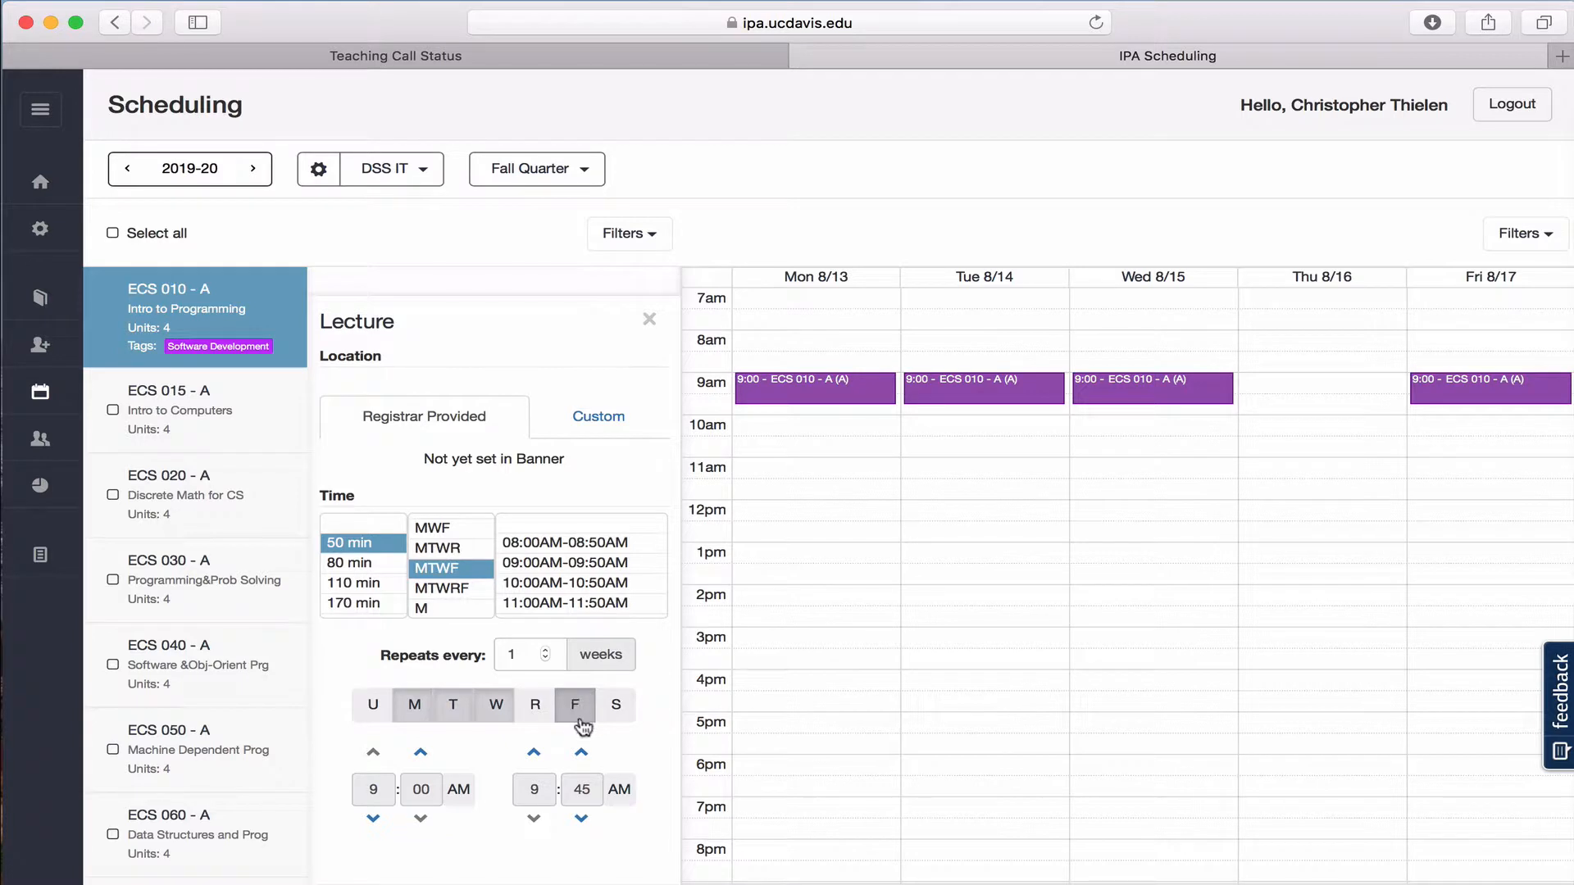
Assign the custom location Coffee House to the ECS 010 - A lecture.
left_click(607, 428)
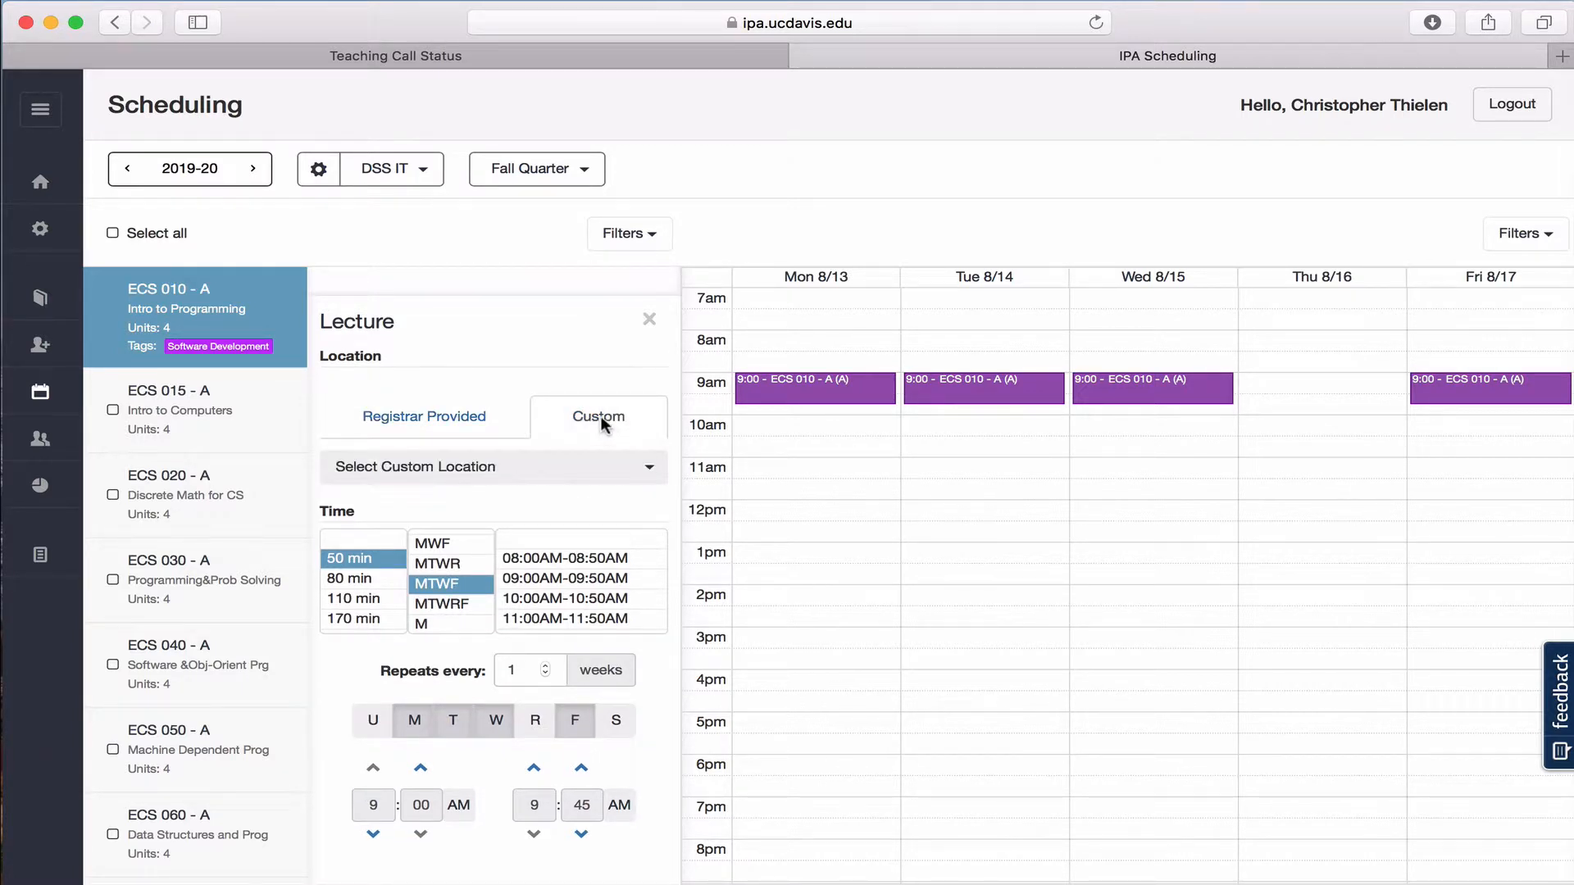
left_click(579, 467)
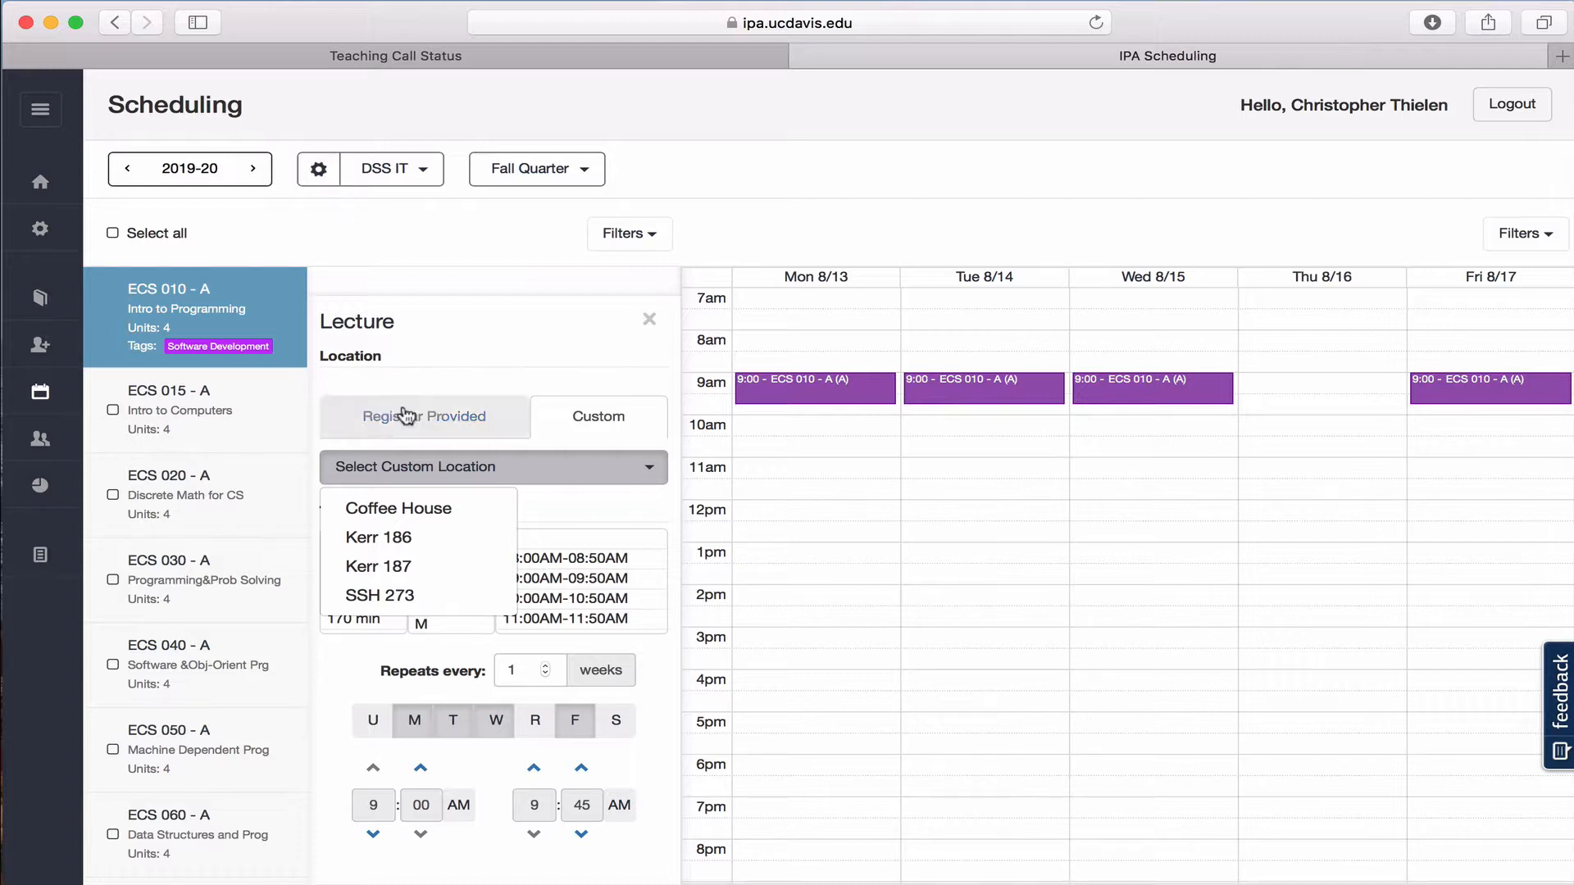
left_click(461, 510)
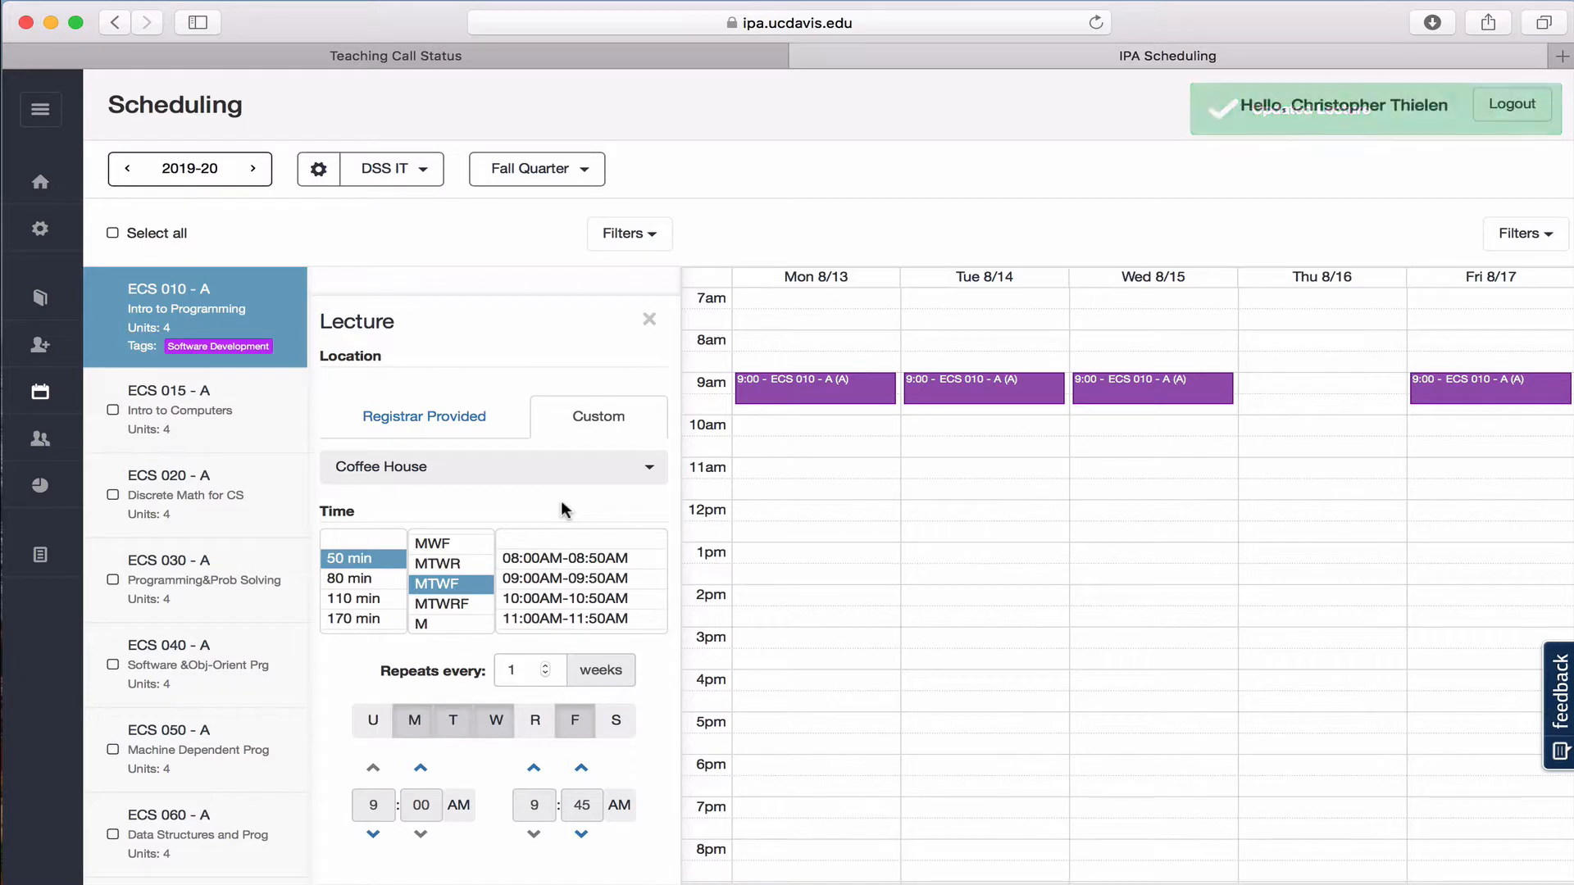
Open ECS 015 - A and create sections A01, A02 and A03.
left_click(205, 412)
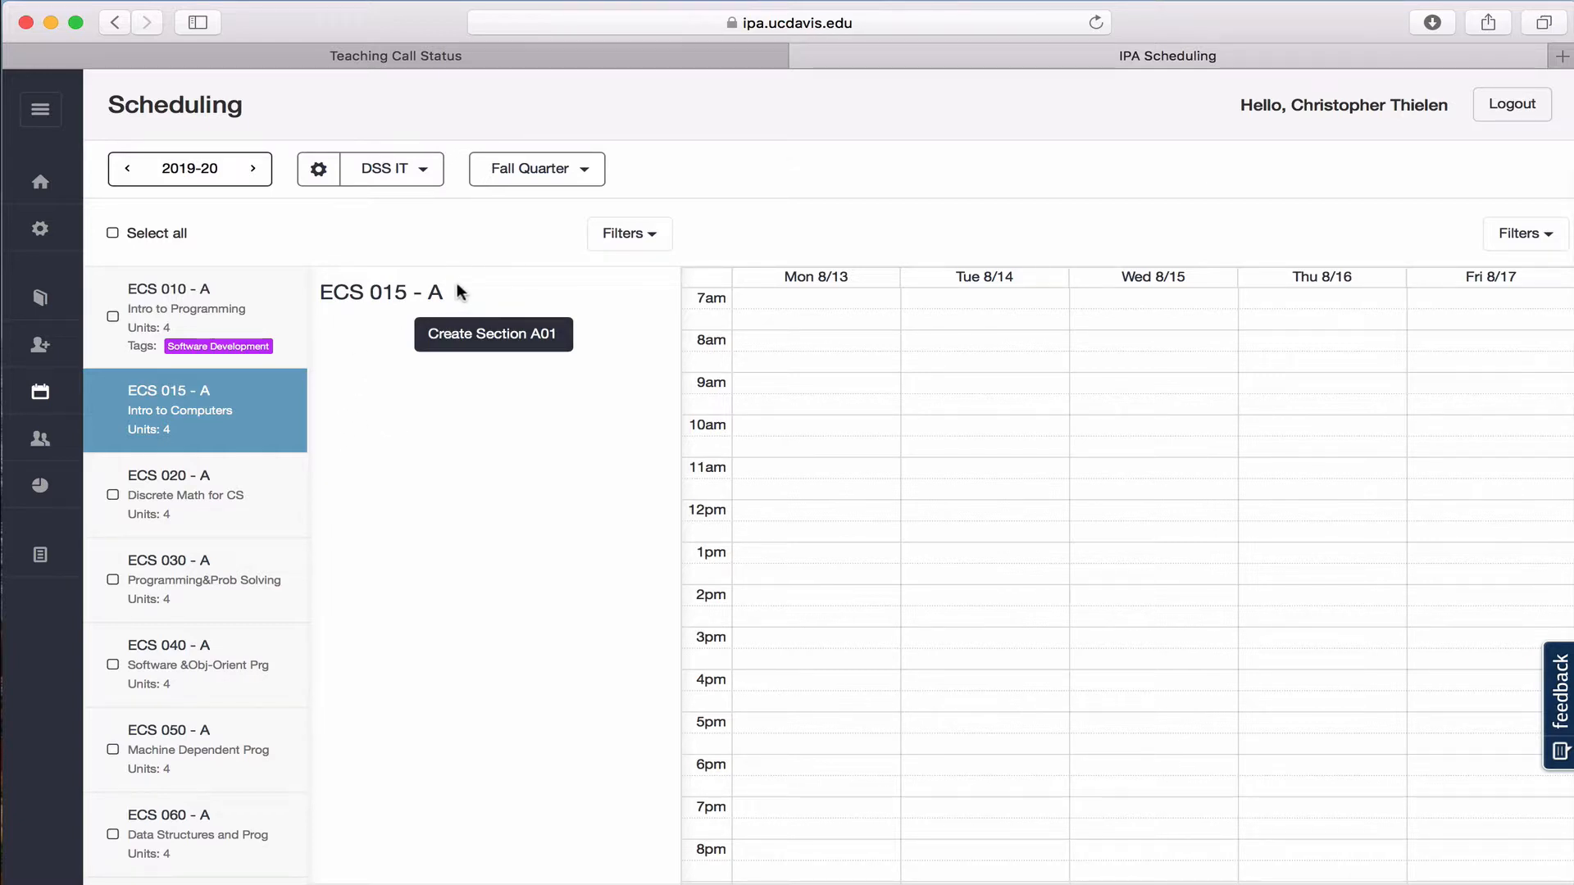
left_click(485, 341)
left_click(492, 472)
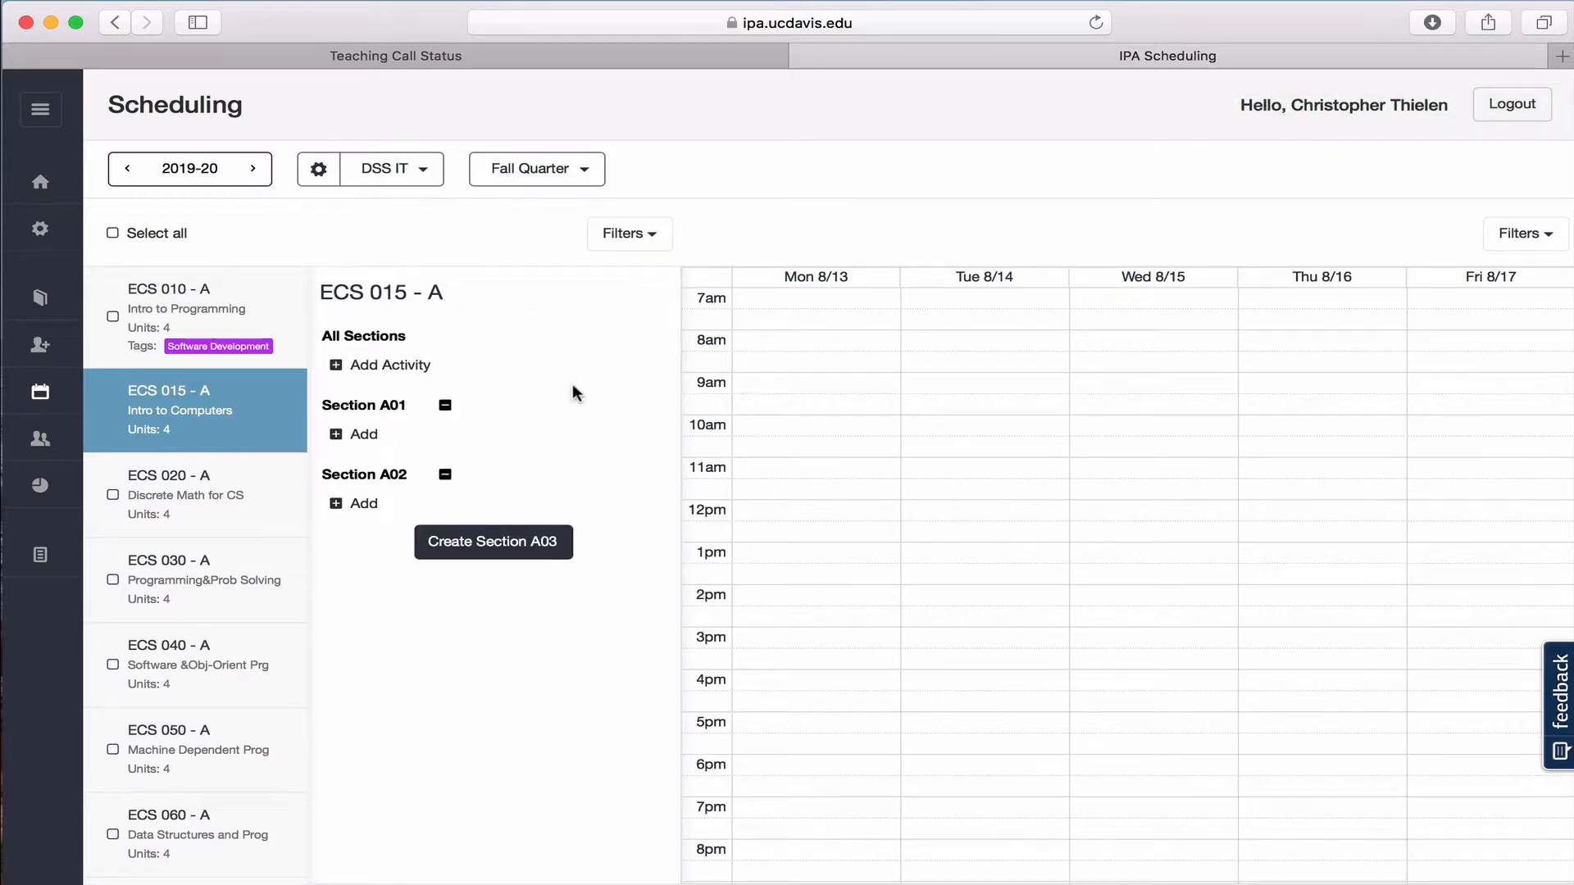
left_click(518, 550)
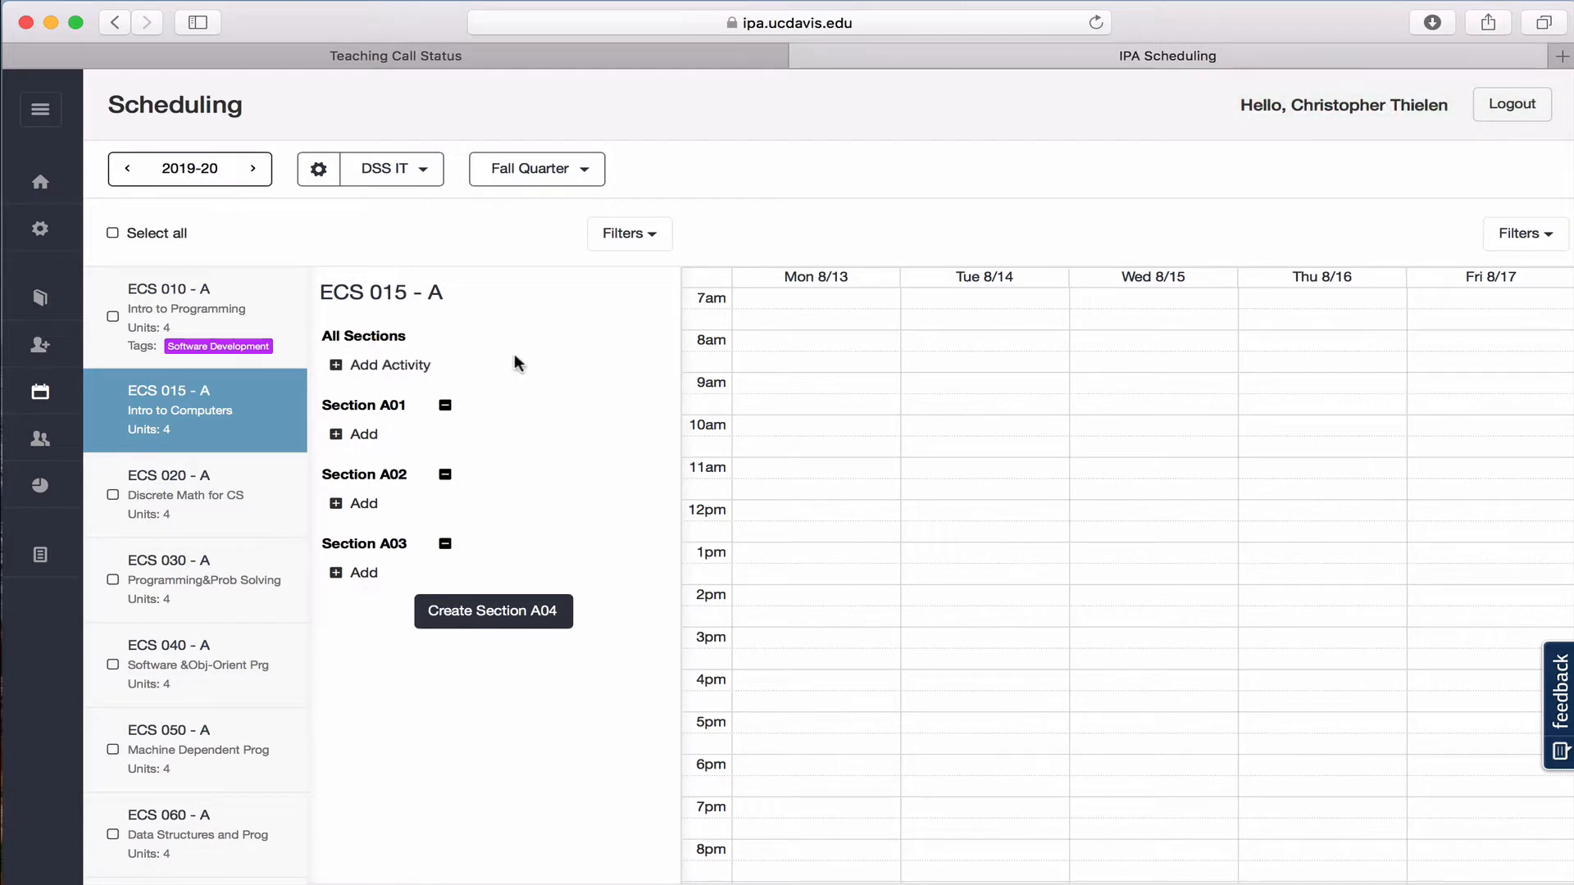
Add a Lecture activity shared by all sections of ECS 015 - A.
left_click(389, 366)
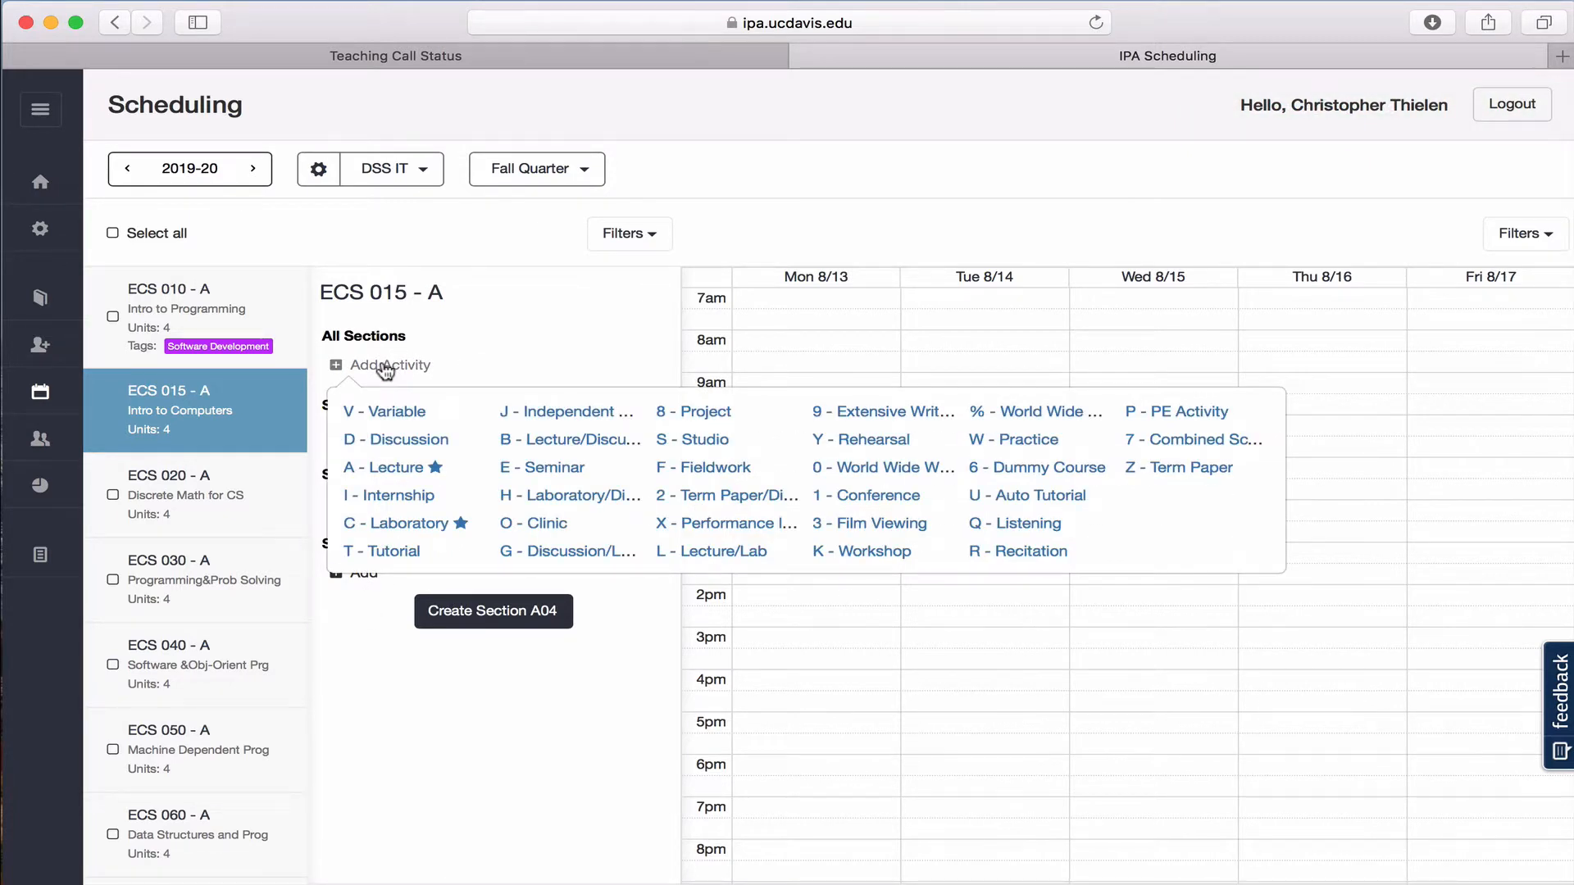
mouse_move(437, 478)
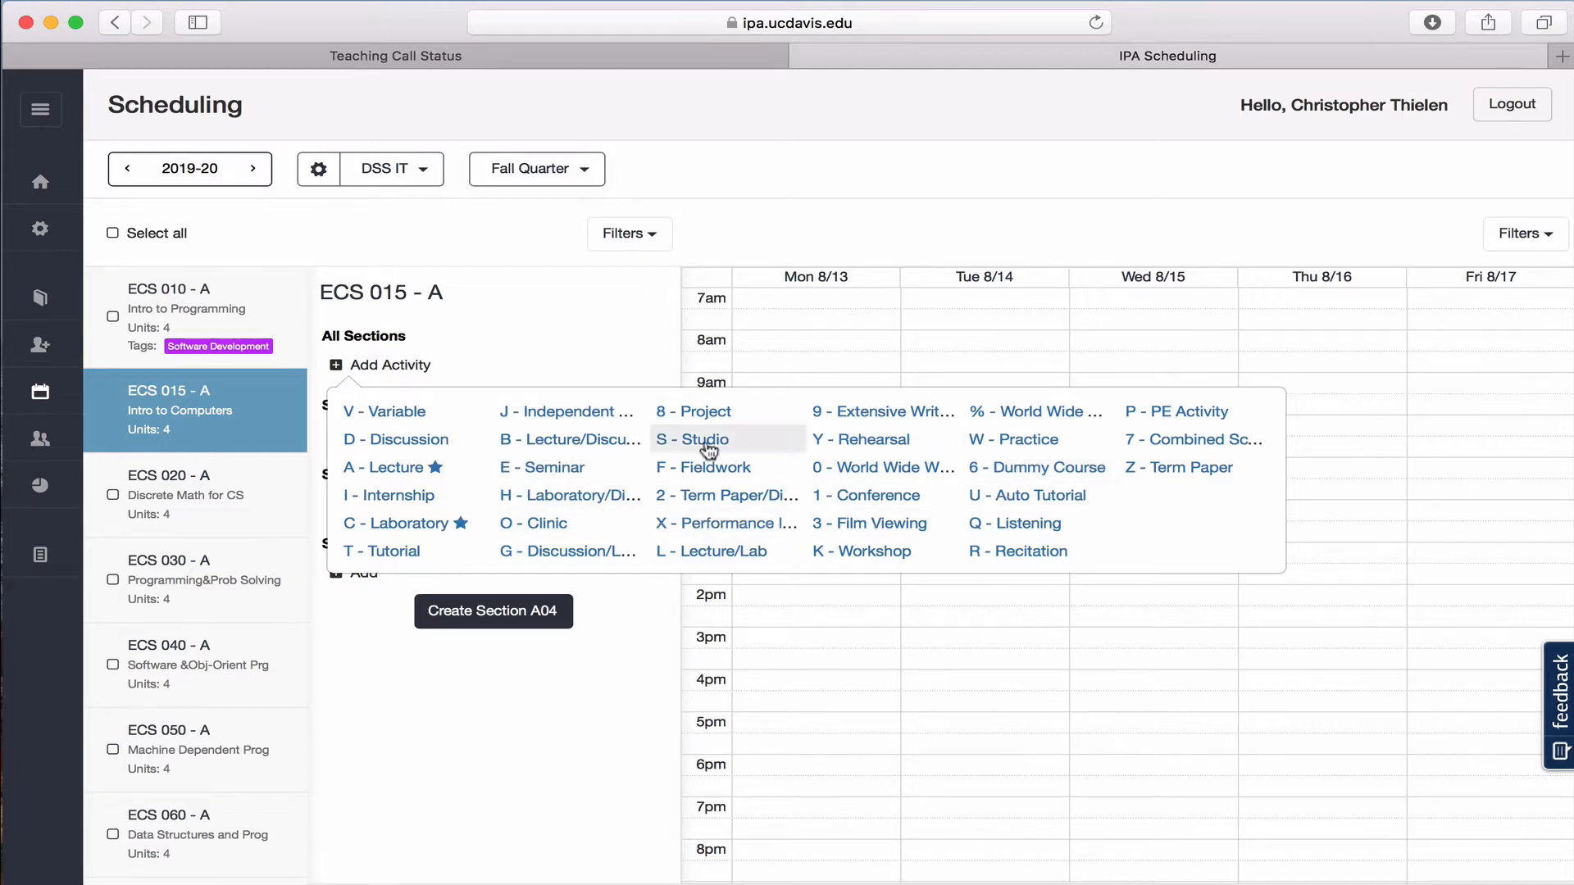
left_click(388, 472)
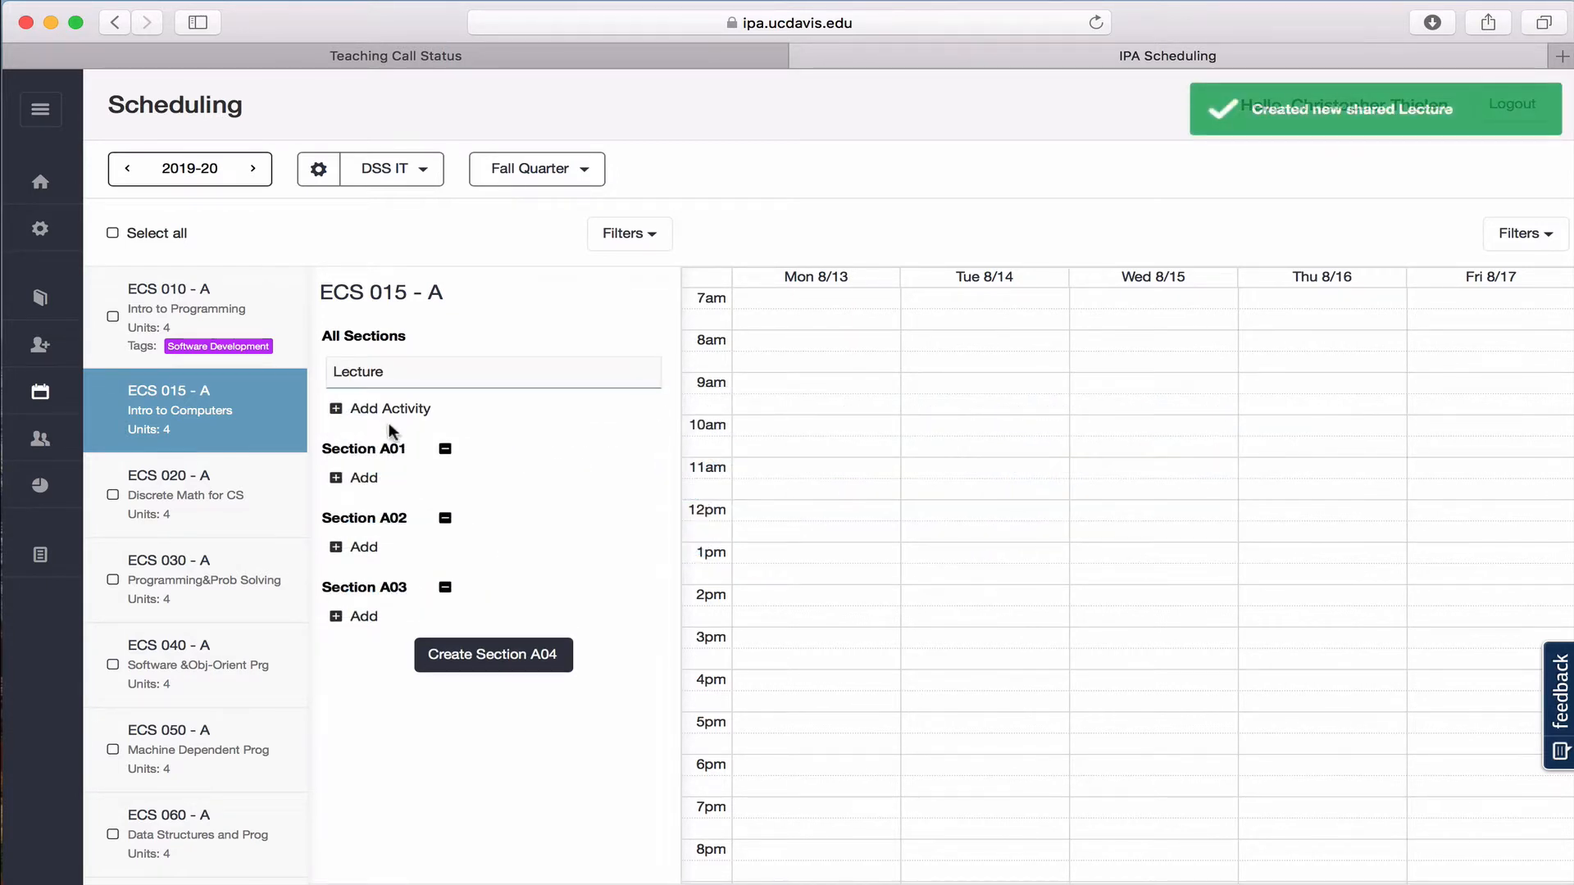
Add a Discussion activity to each of the sections A01, A02 and A03 of ECS 015 - A.
left_click(365, 478)
left_click(393, 552)
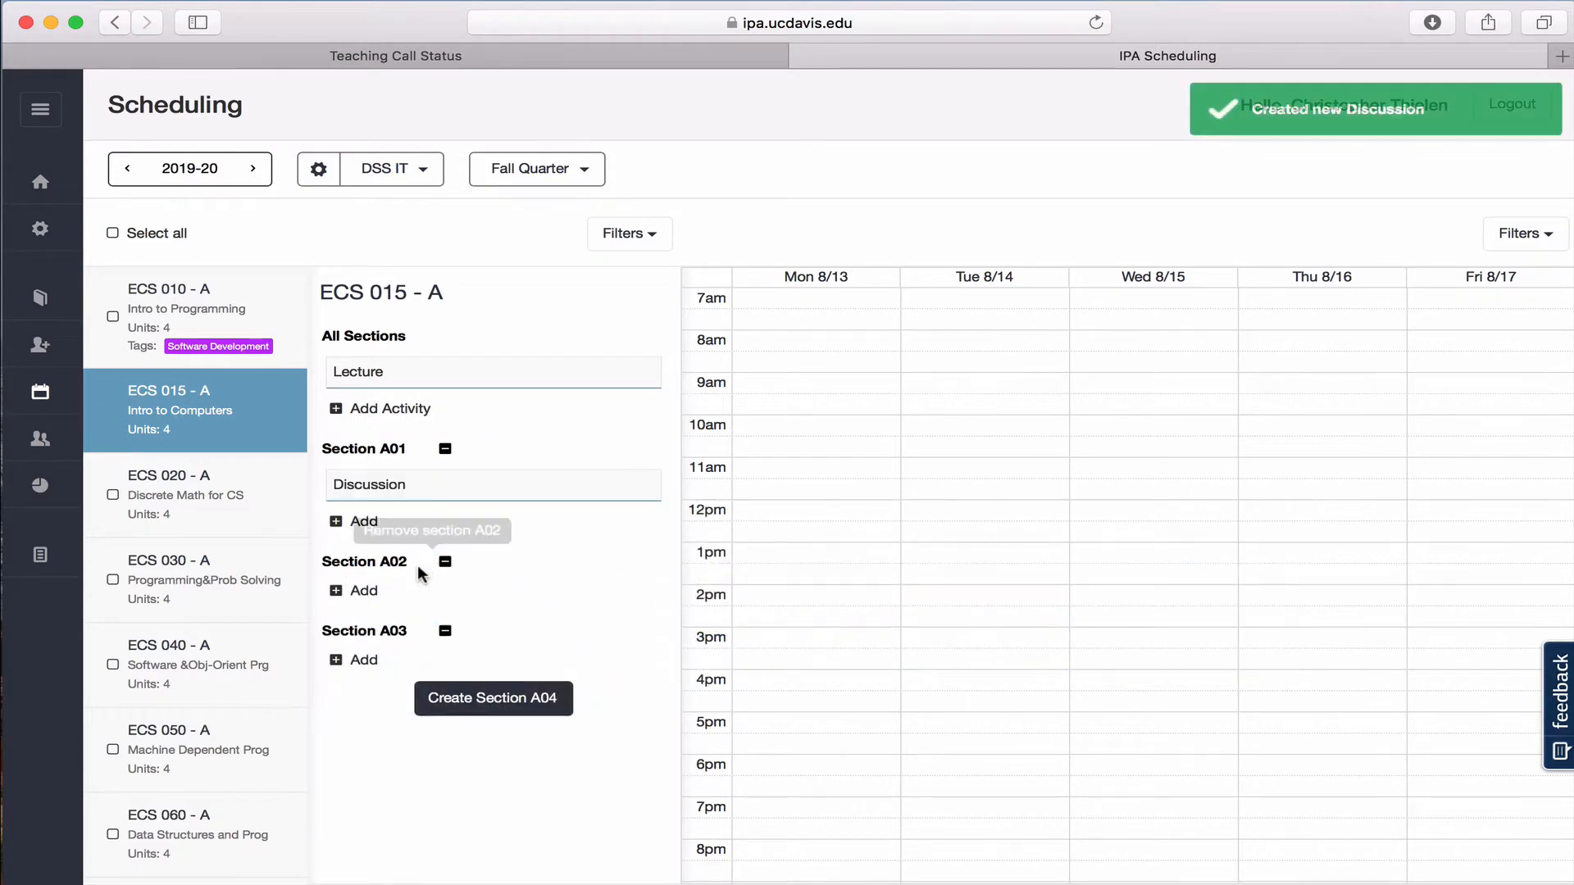
left_click(365, 592)
left_click(394, 665)
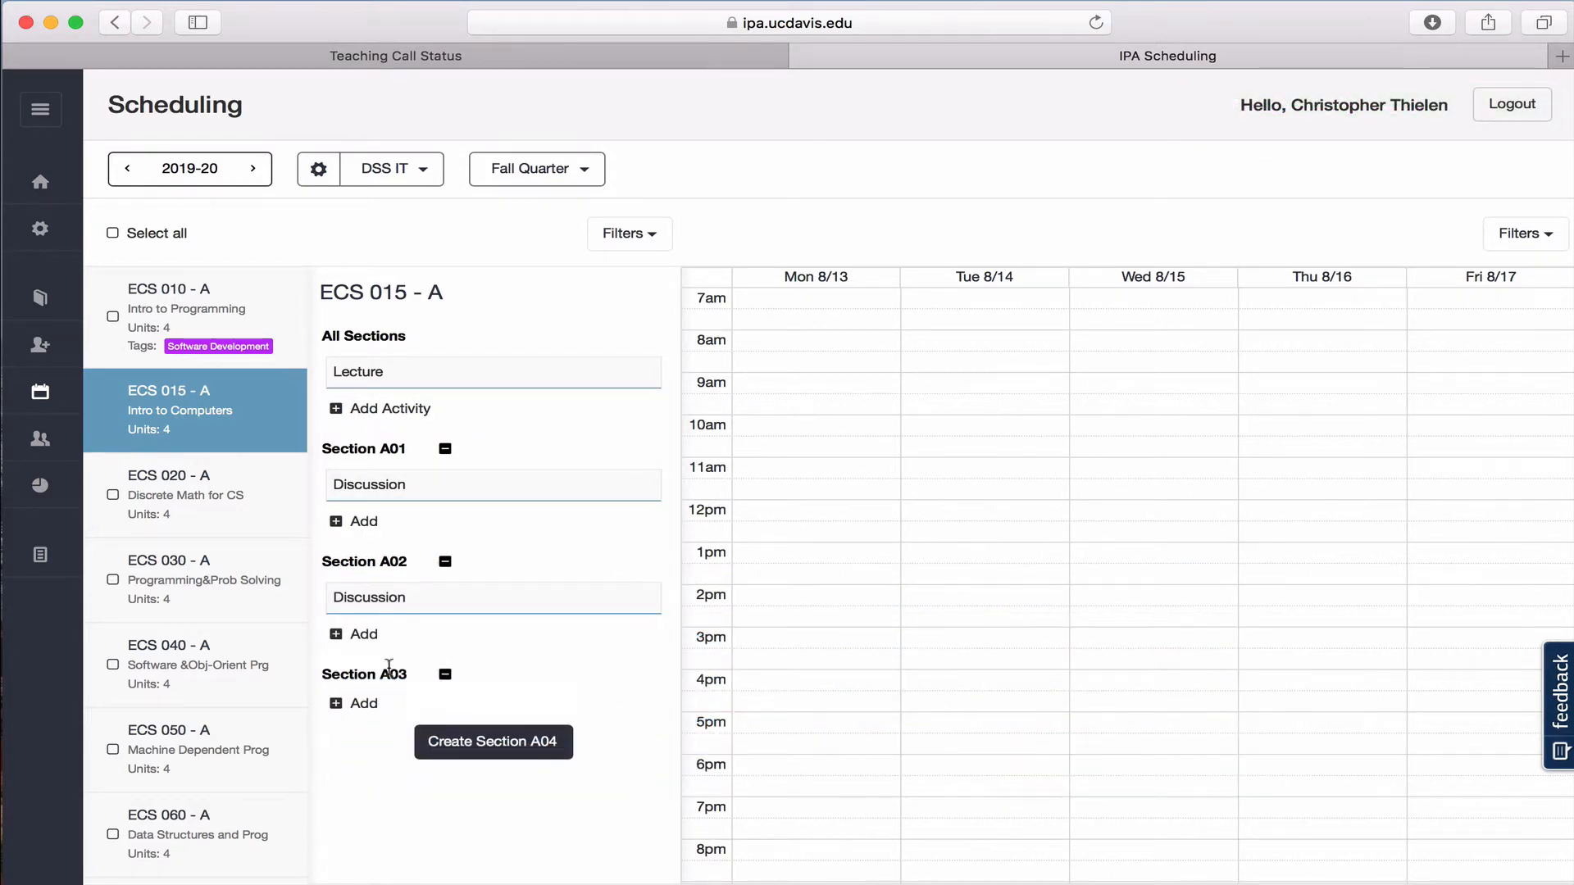
left_click(366, 705)
left_click(383, 779)
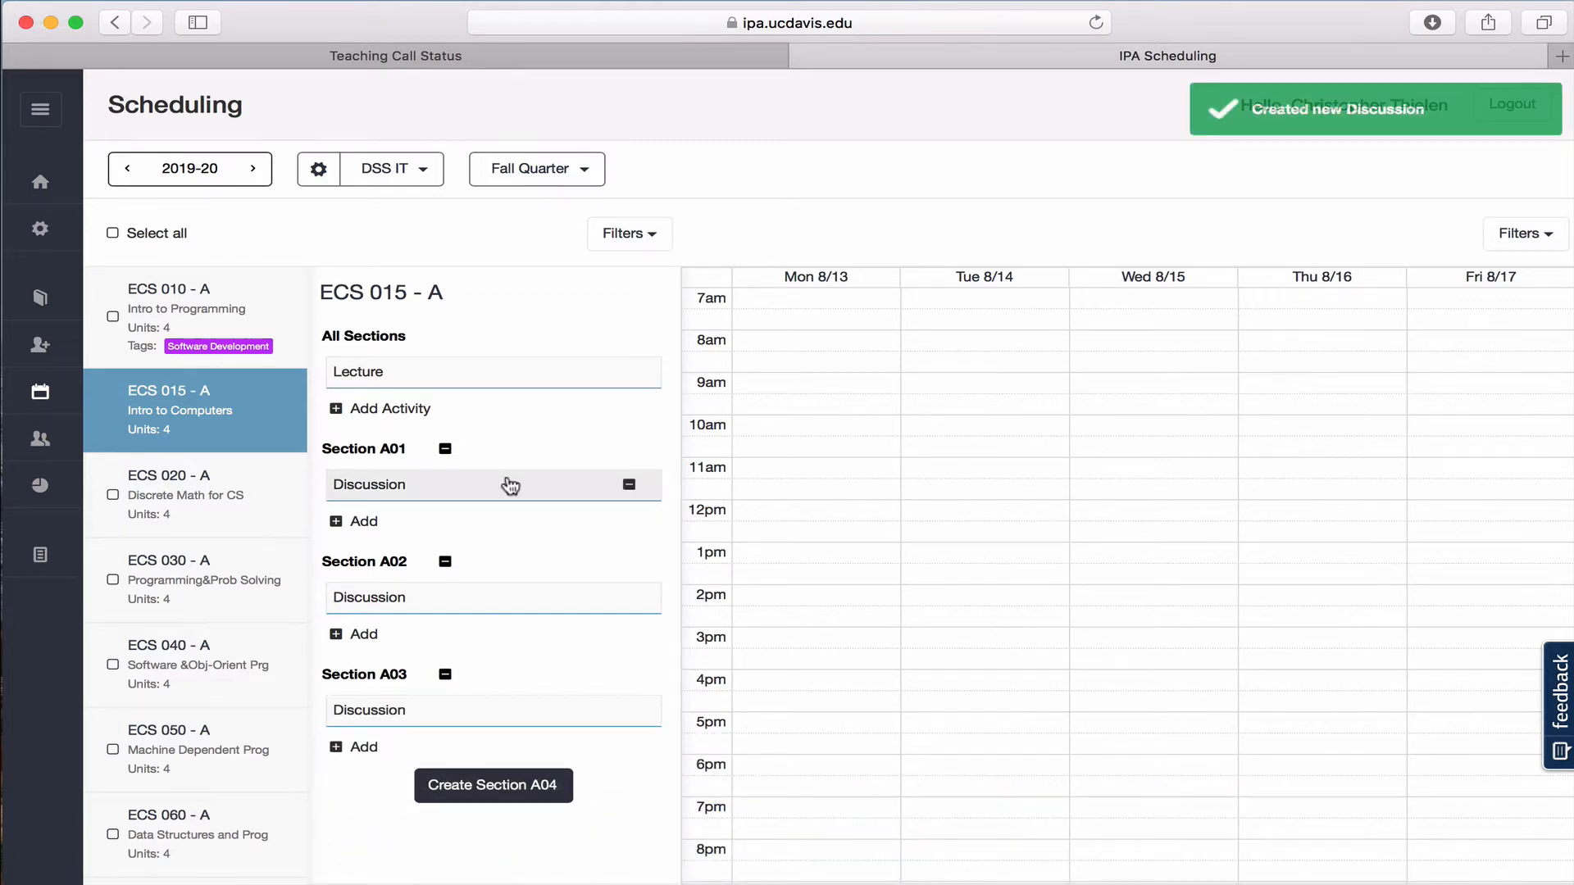
Schedule the shared ECS 015 - A Lecture as 110 minutes on TR from 04:10PM to 06:00PM.
left_click(403, 379)
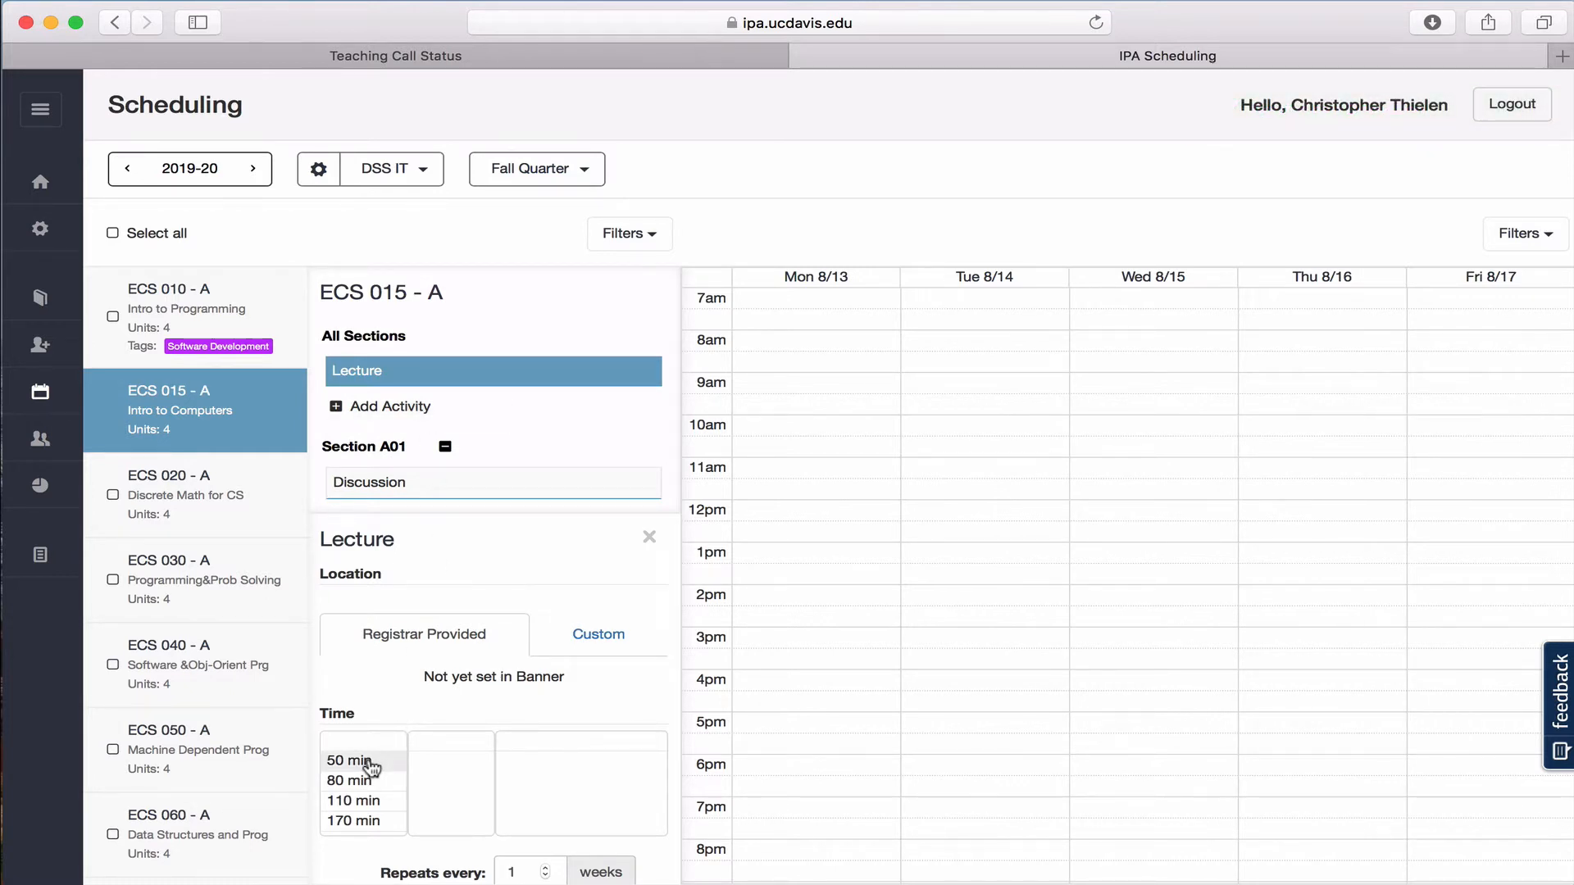
scroll(371, 803, "down", 1)
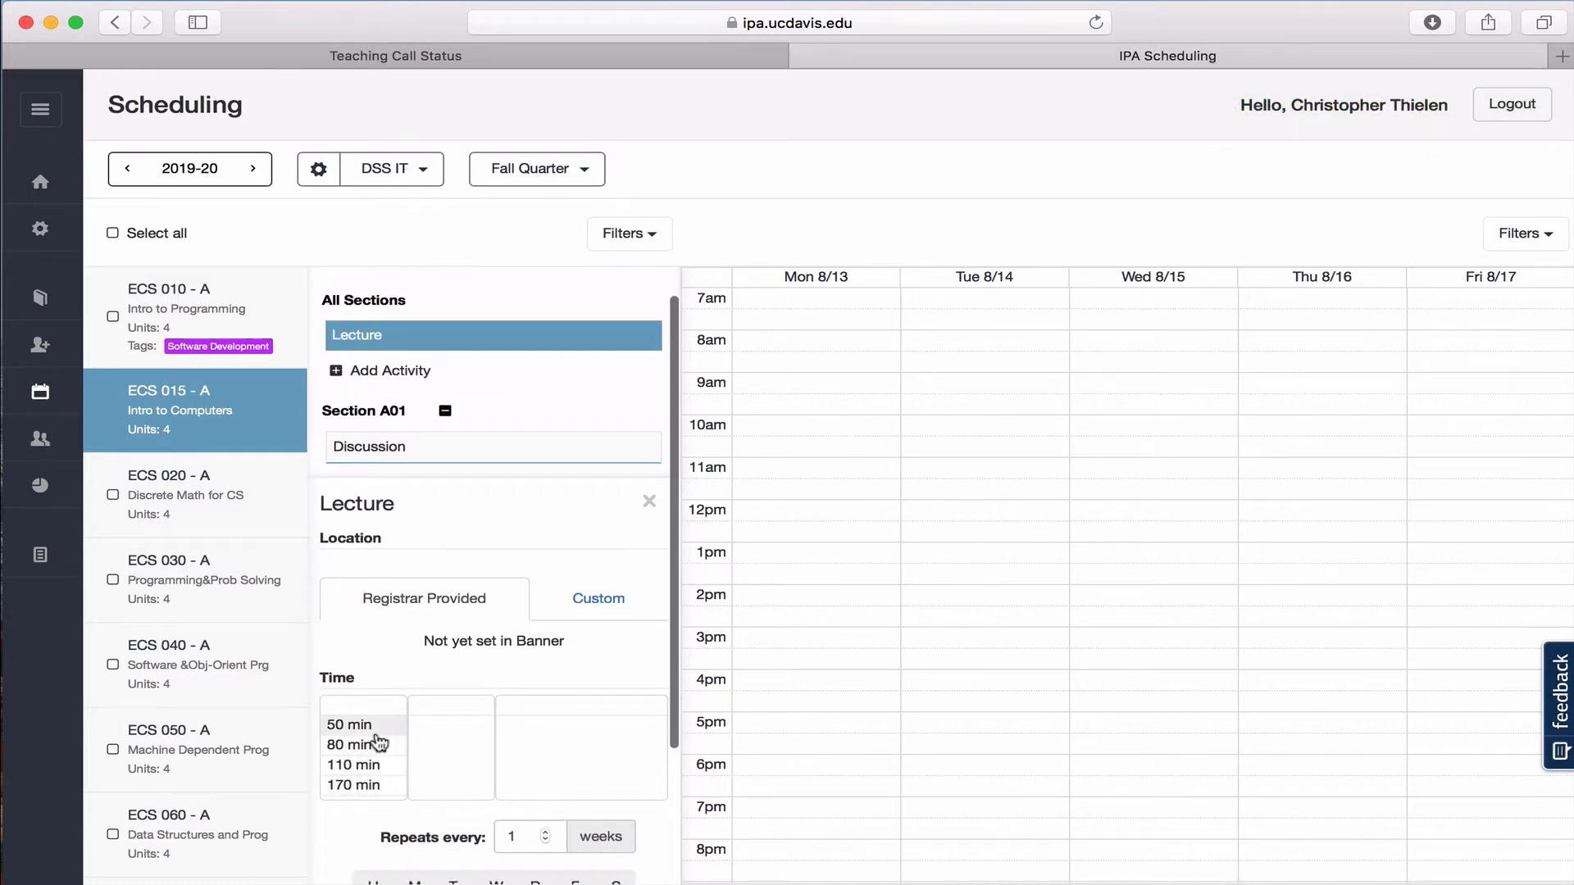
left_click(378, 765)
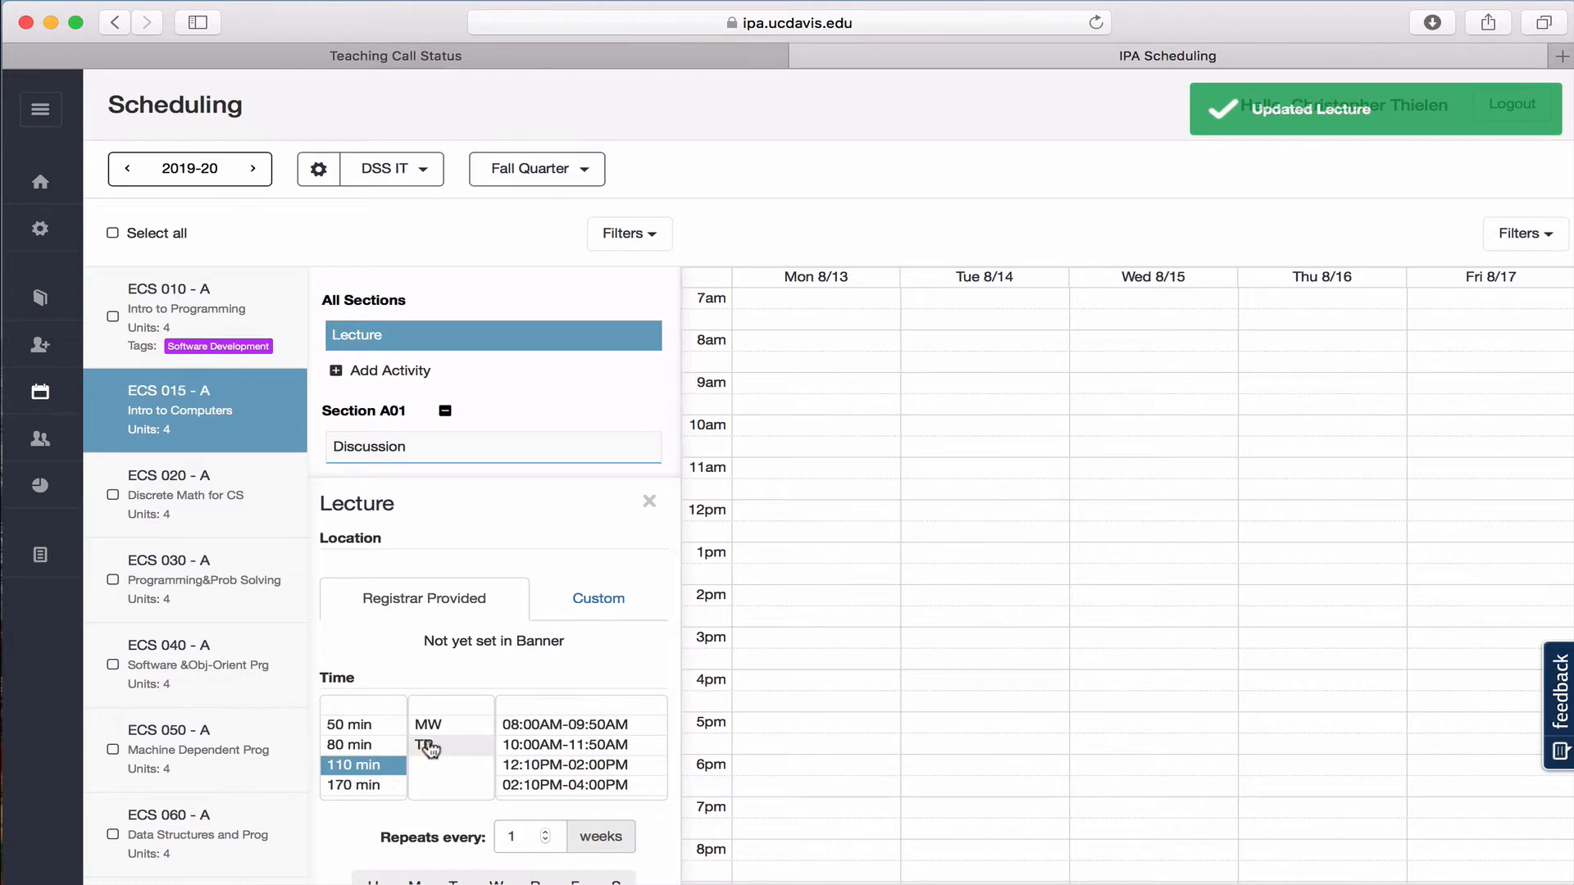
left_click(424, 744)
scroll(562, 752, "down", 2)
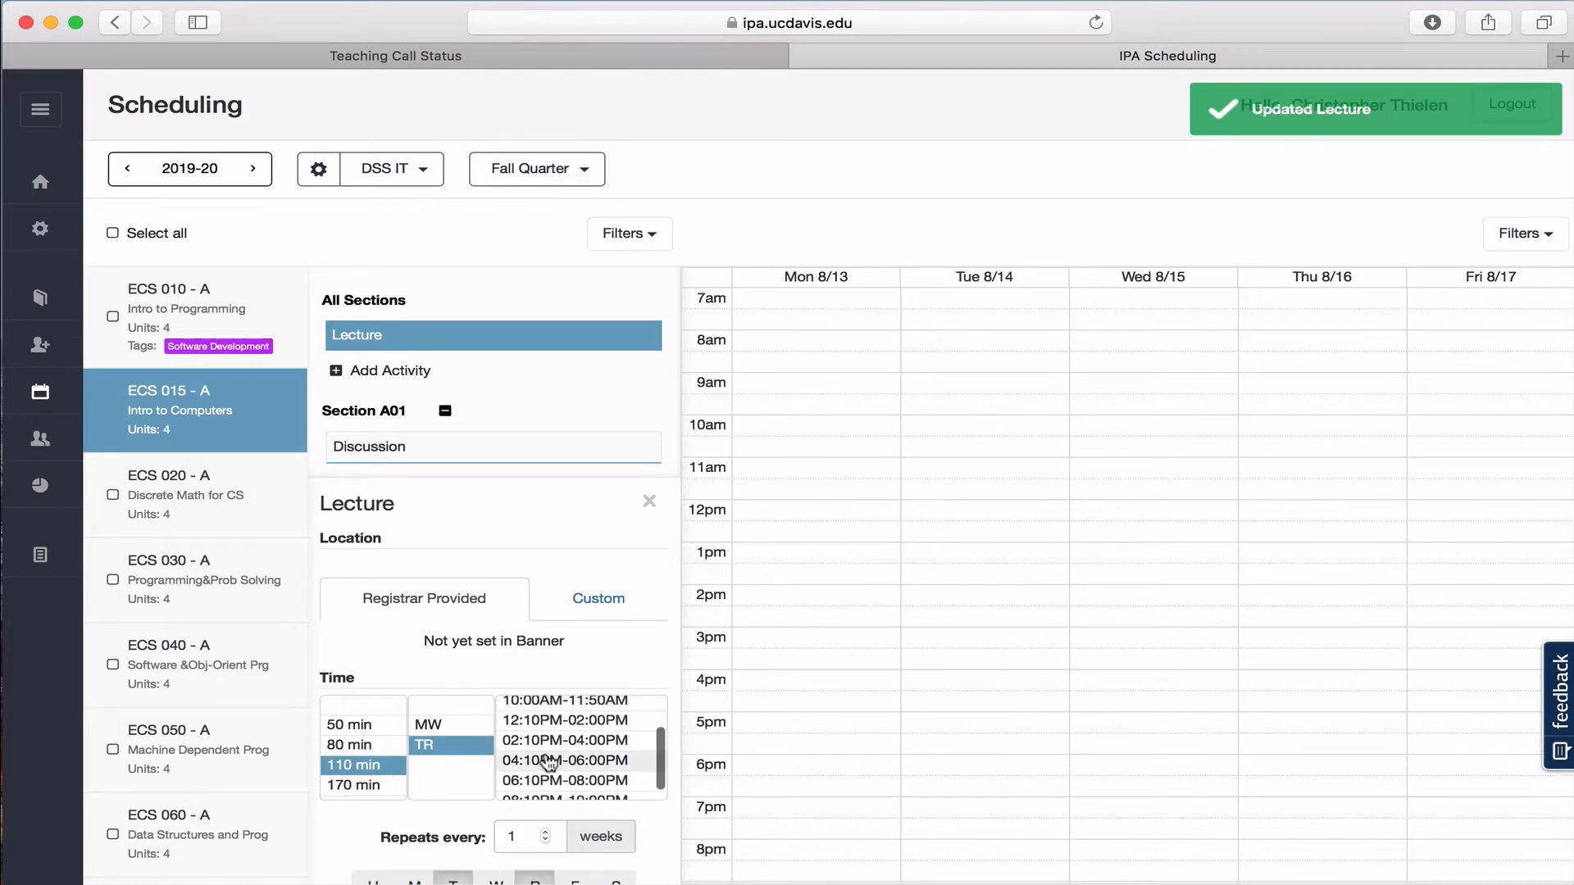
left_click(562, 760)
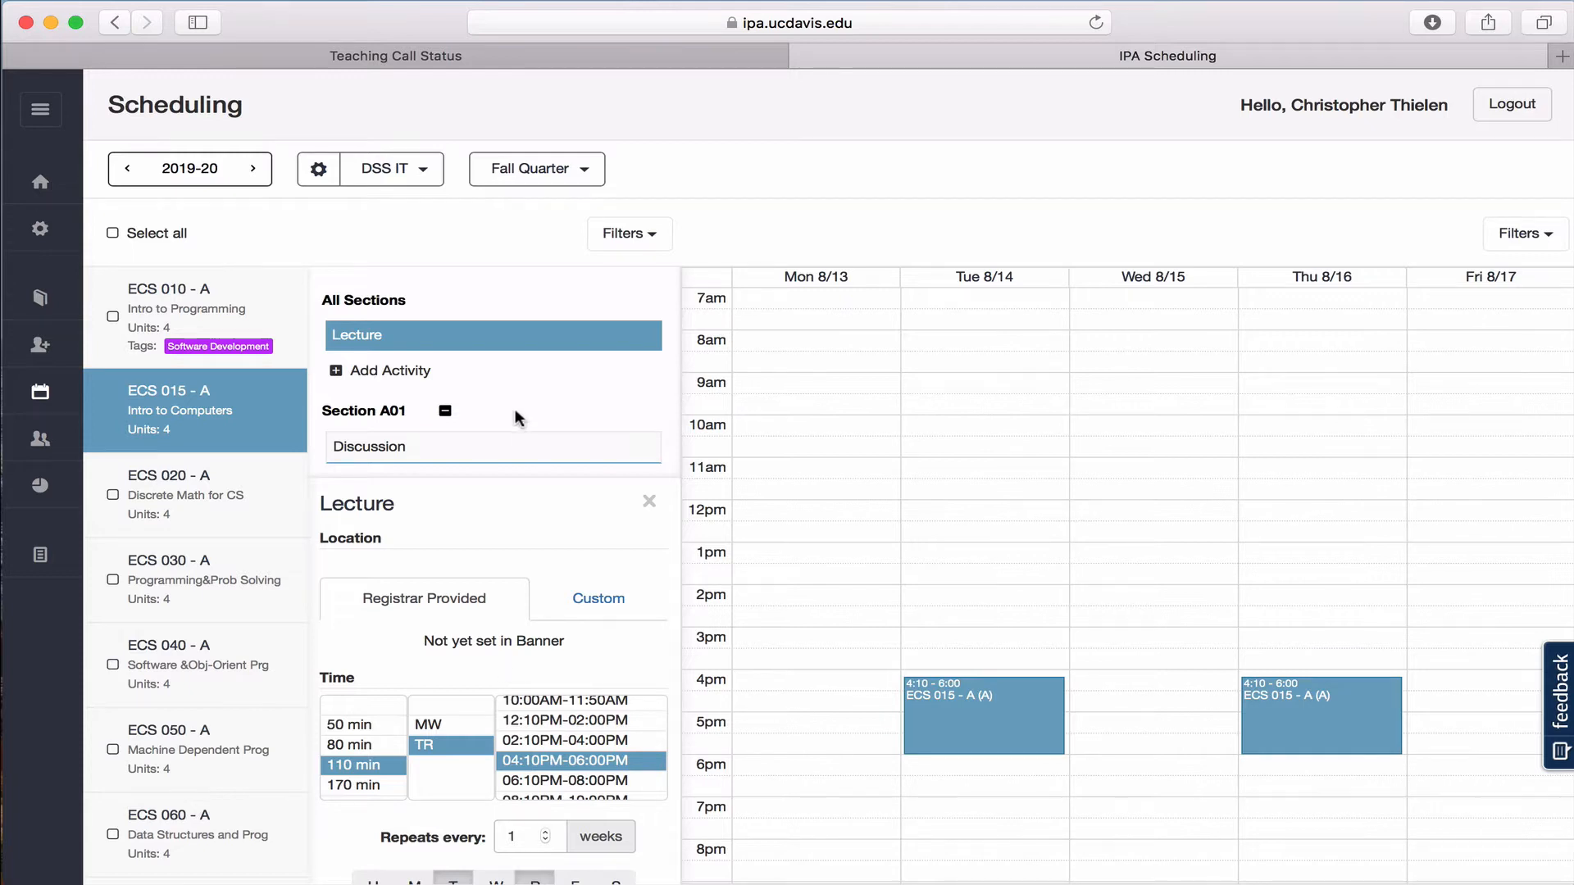
Schedule the Section A01 Discussion of ECS 015 - A as 50 minutes on MW from 09:00AM to 09:50AM.
scroll(521, 395, "down", 1)
left_click(414, 426)
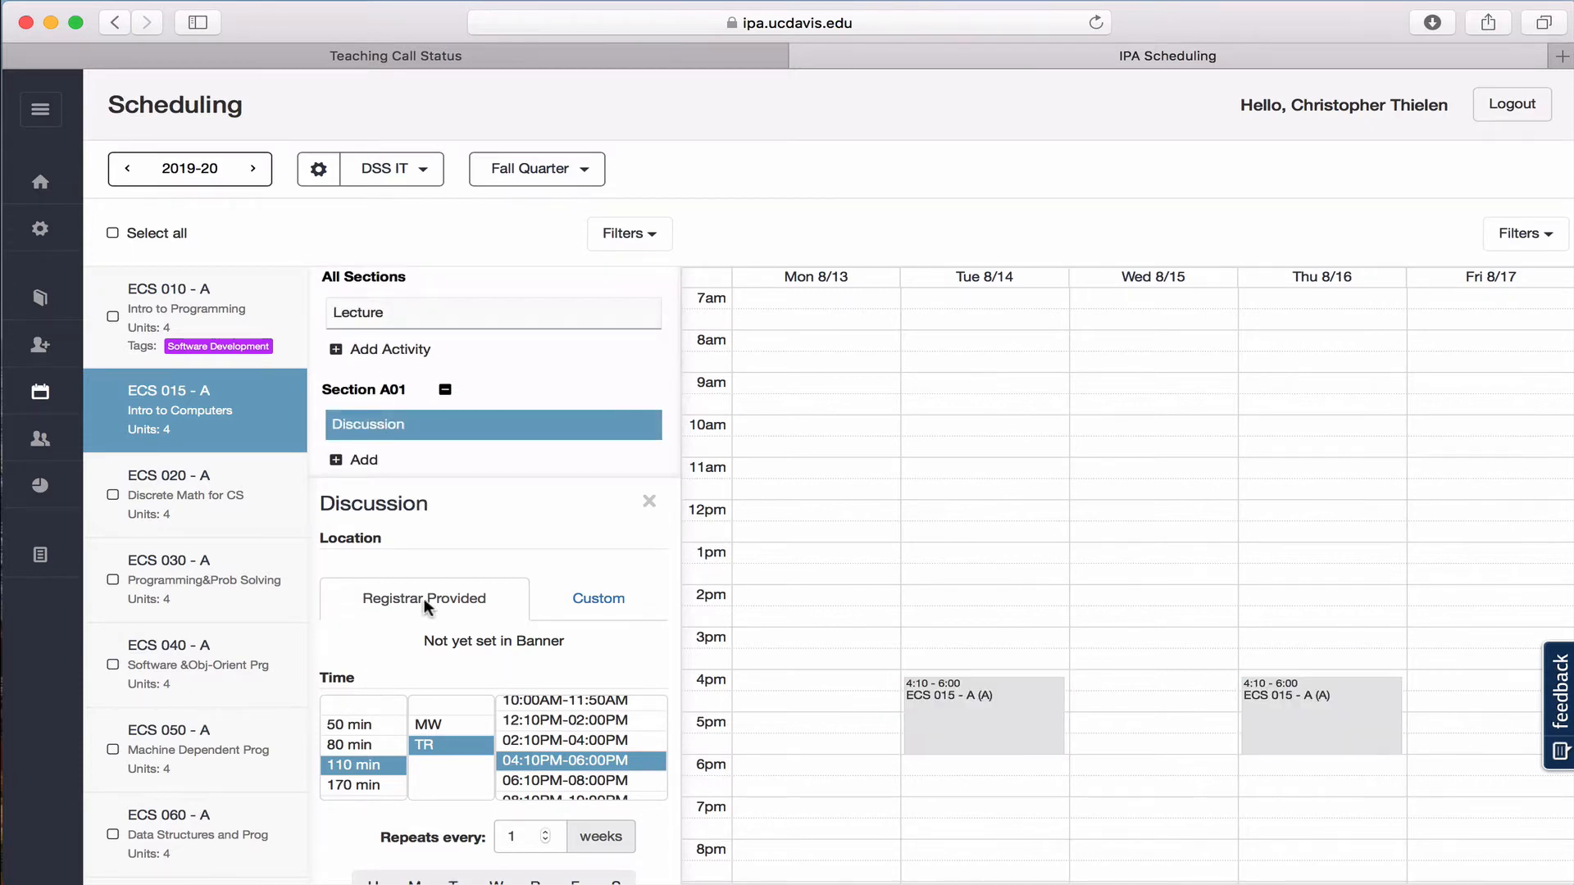
scroll(425, 600, "up", 2)
scroll(360, 733, "down", 1)
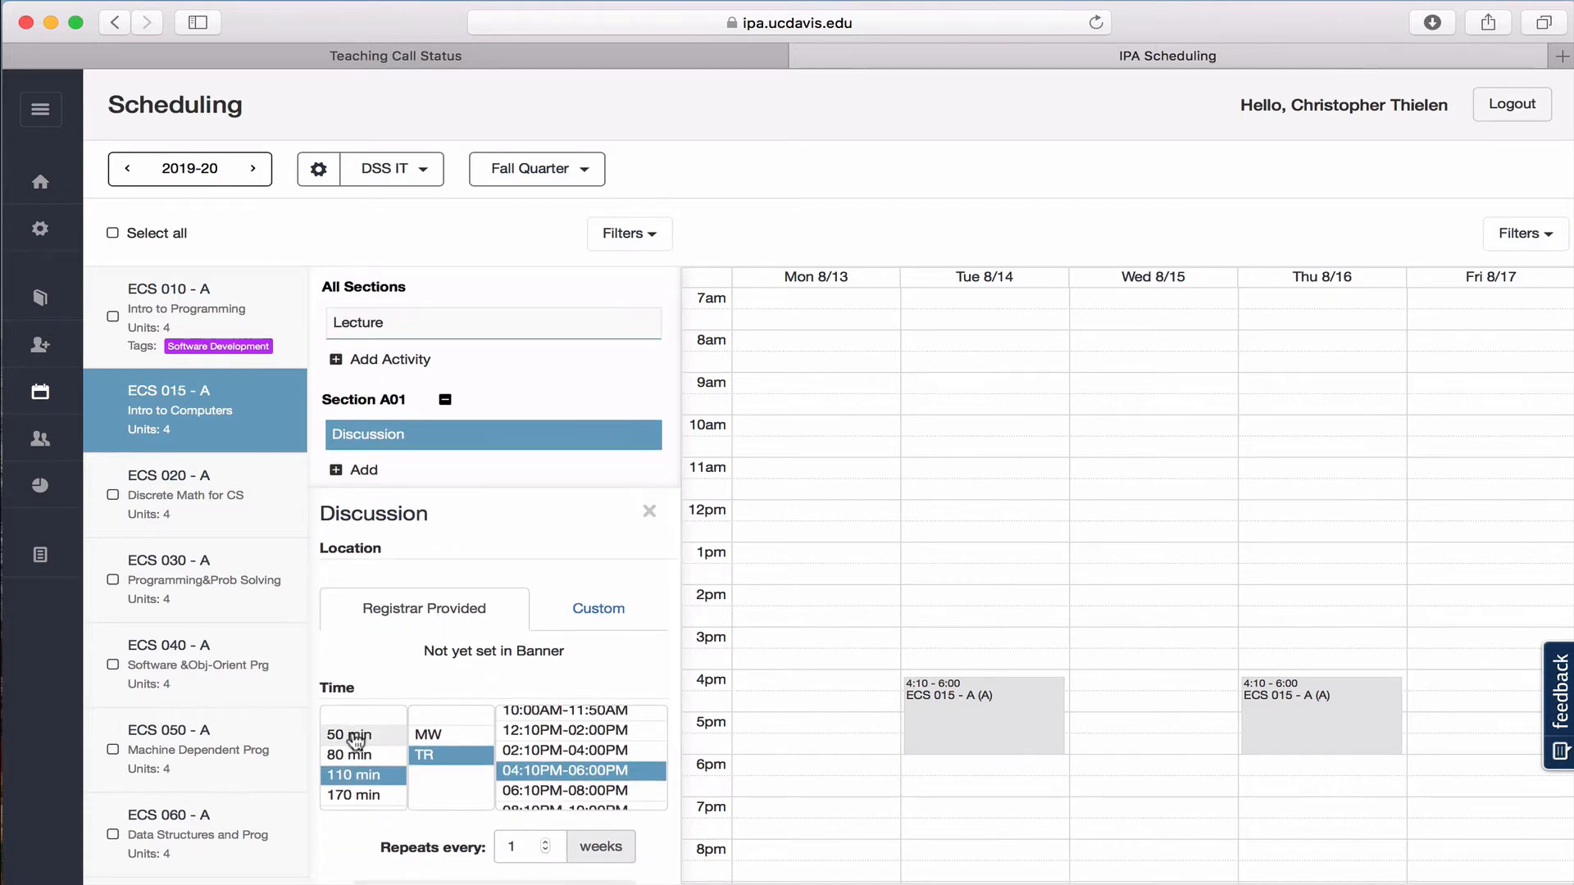
left_click(355, 737)
left_click(435, 735)
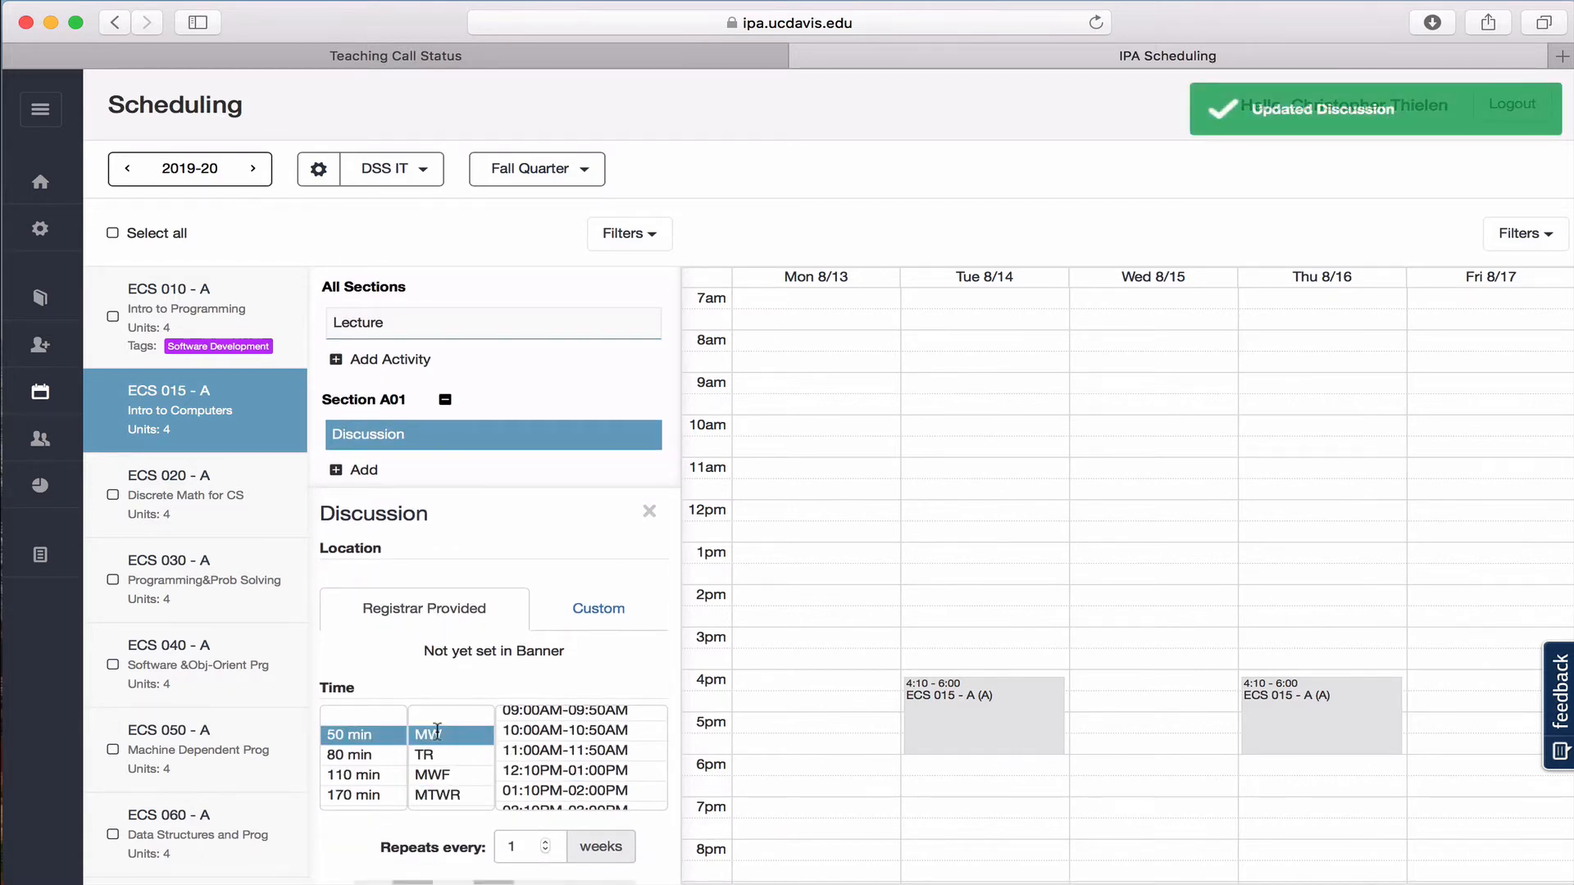
left_click(537, 711)
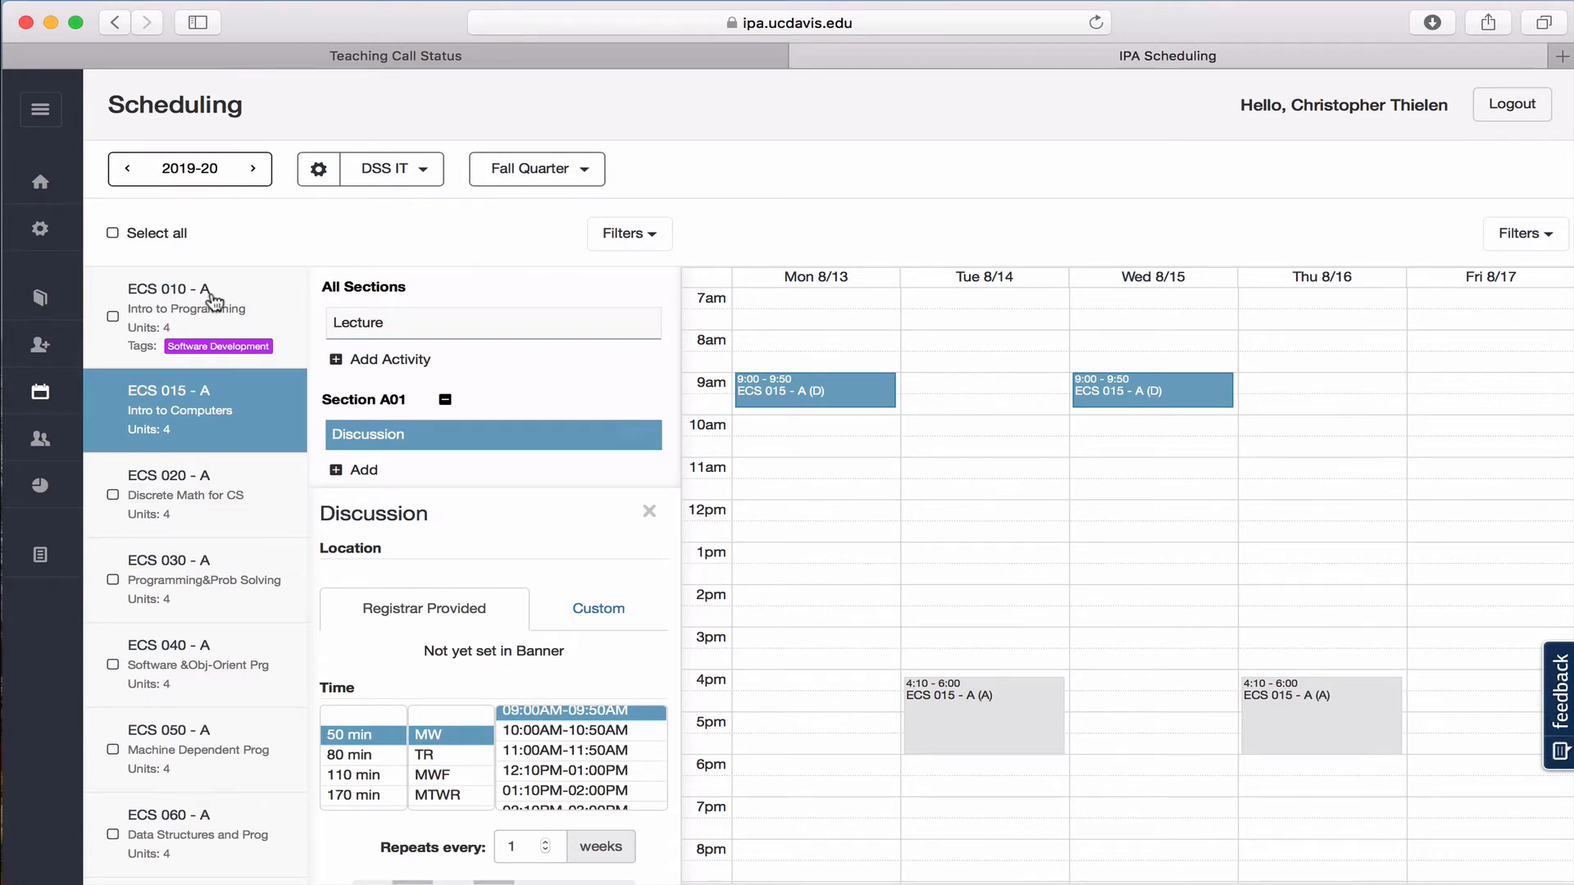
Overlay ECS 010 - A on the calendar and look through the tag and instructor filters of the course list.
left_click(113, 318)
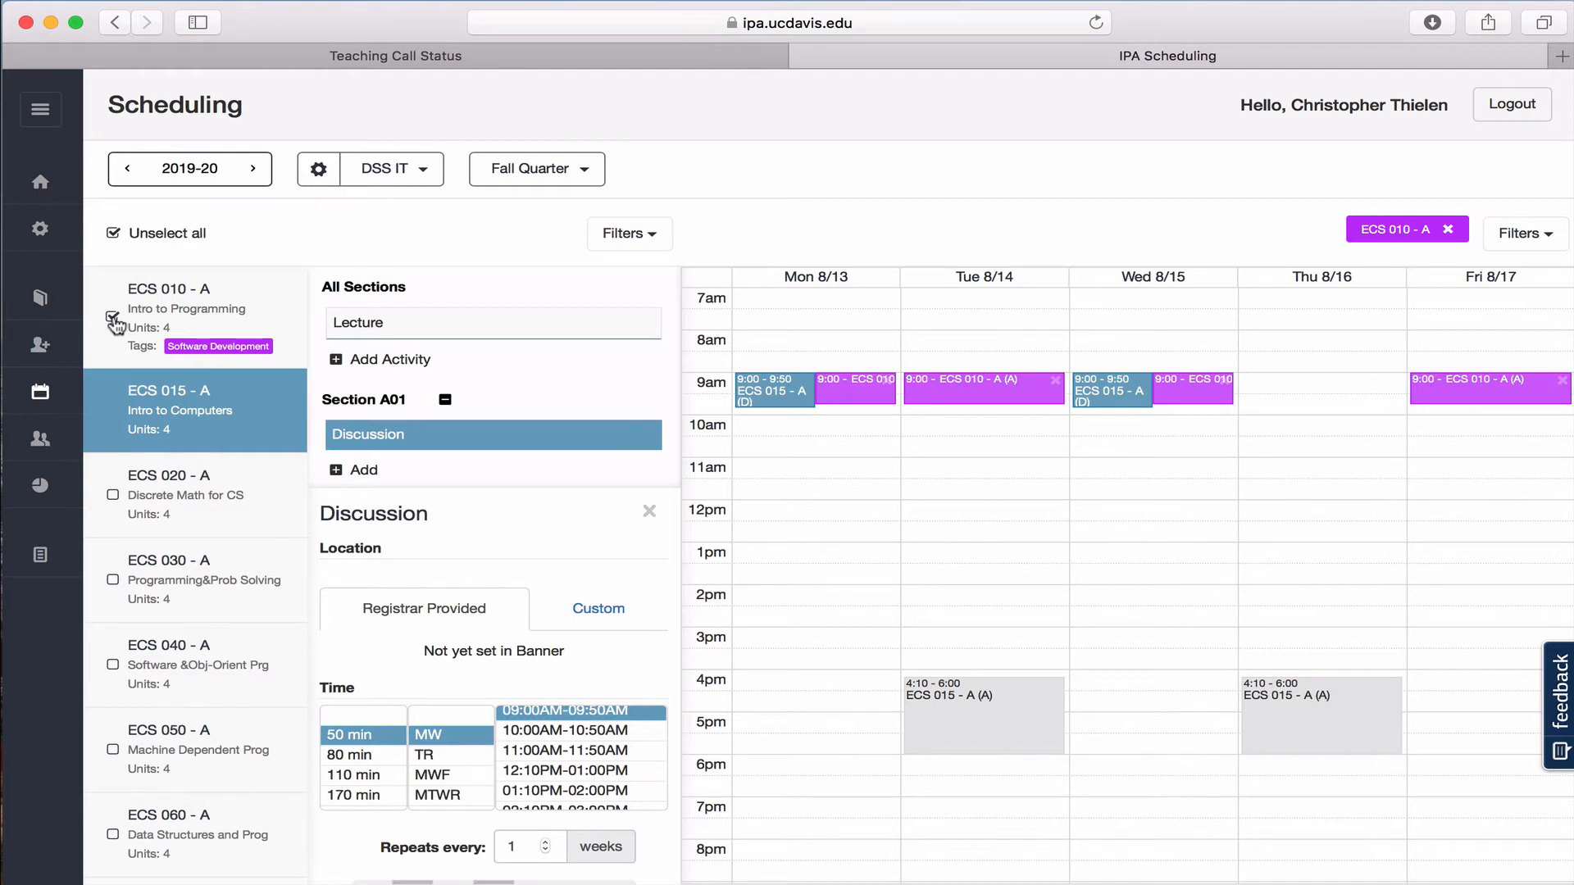
mouse_move(552, 440)
left_click(654, 238)
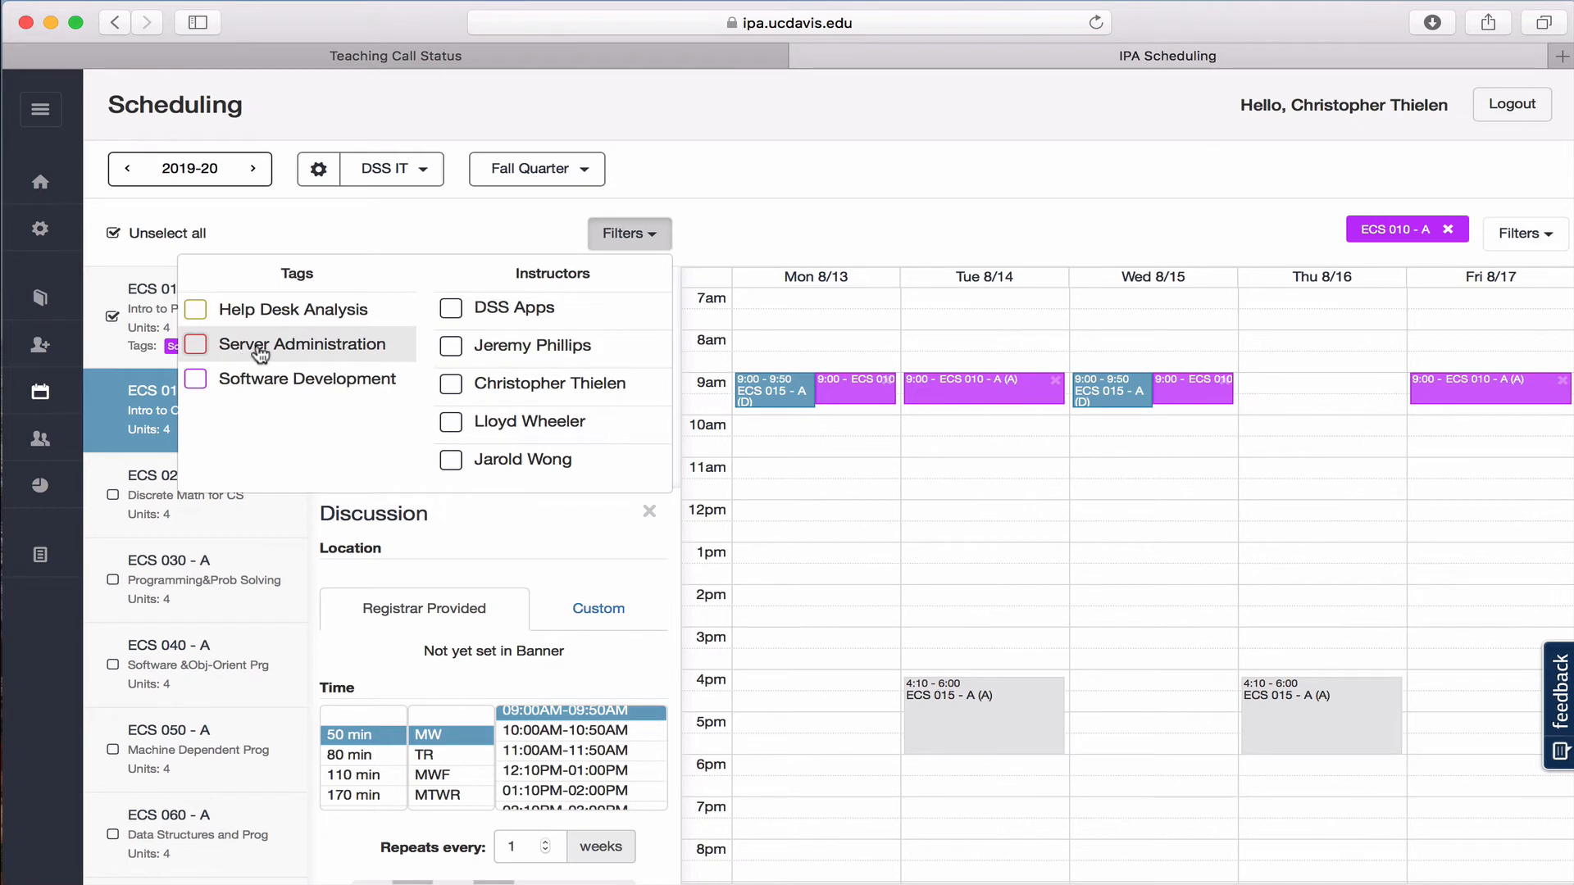
left_click(666, 251)
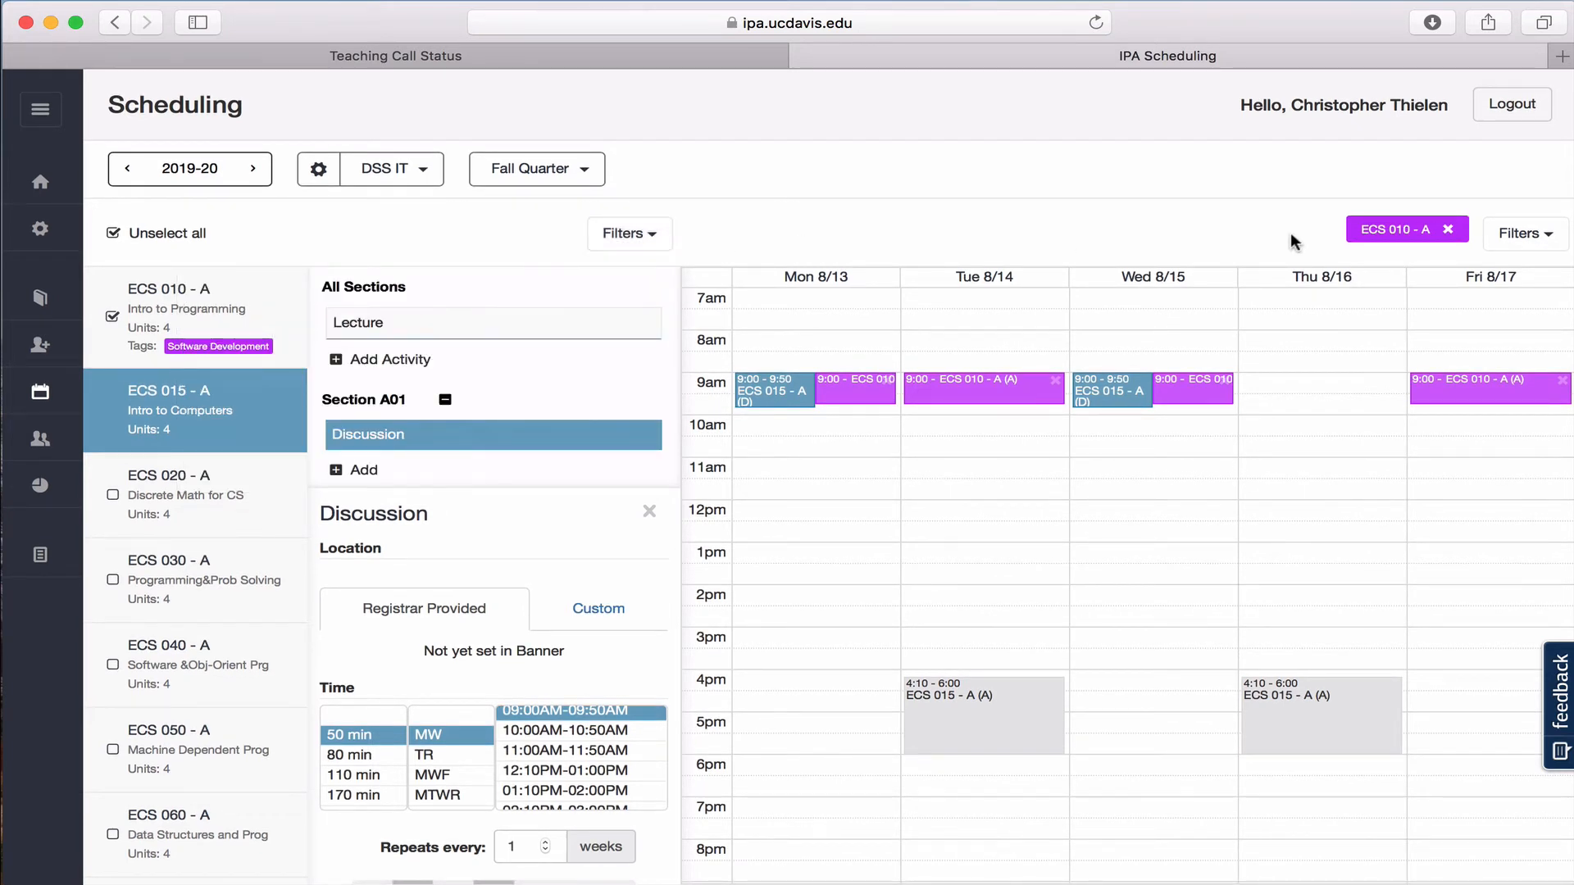
Hide Monday from the calendar through the day filter, then show it again.
left_click(1517, 236)
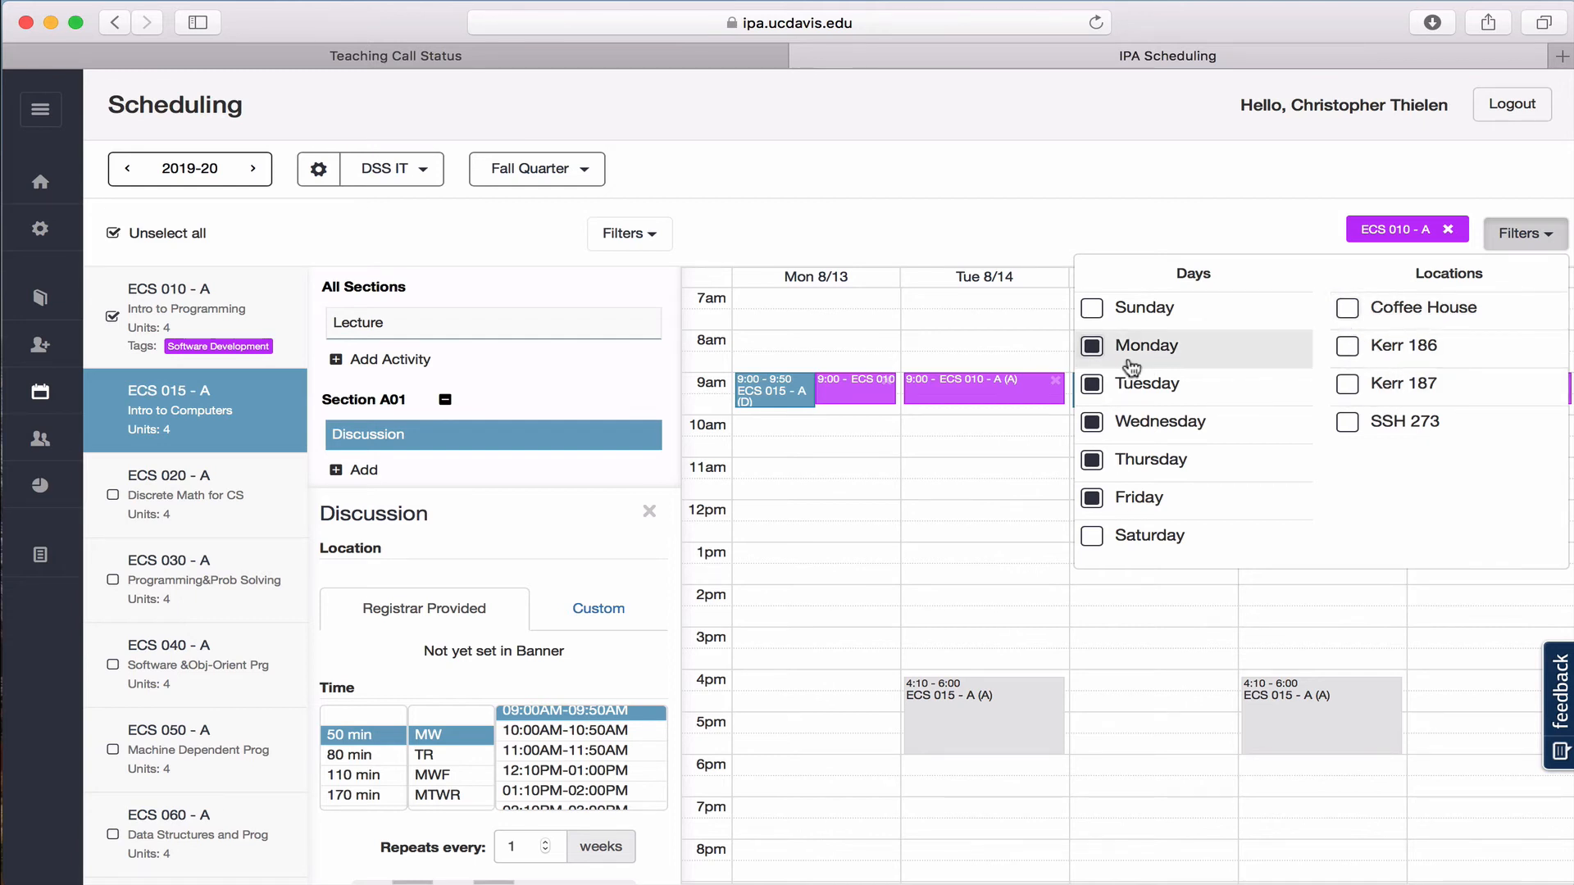
left_click(1093, 347)
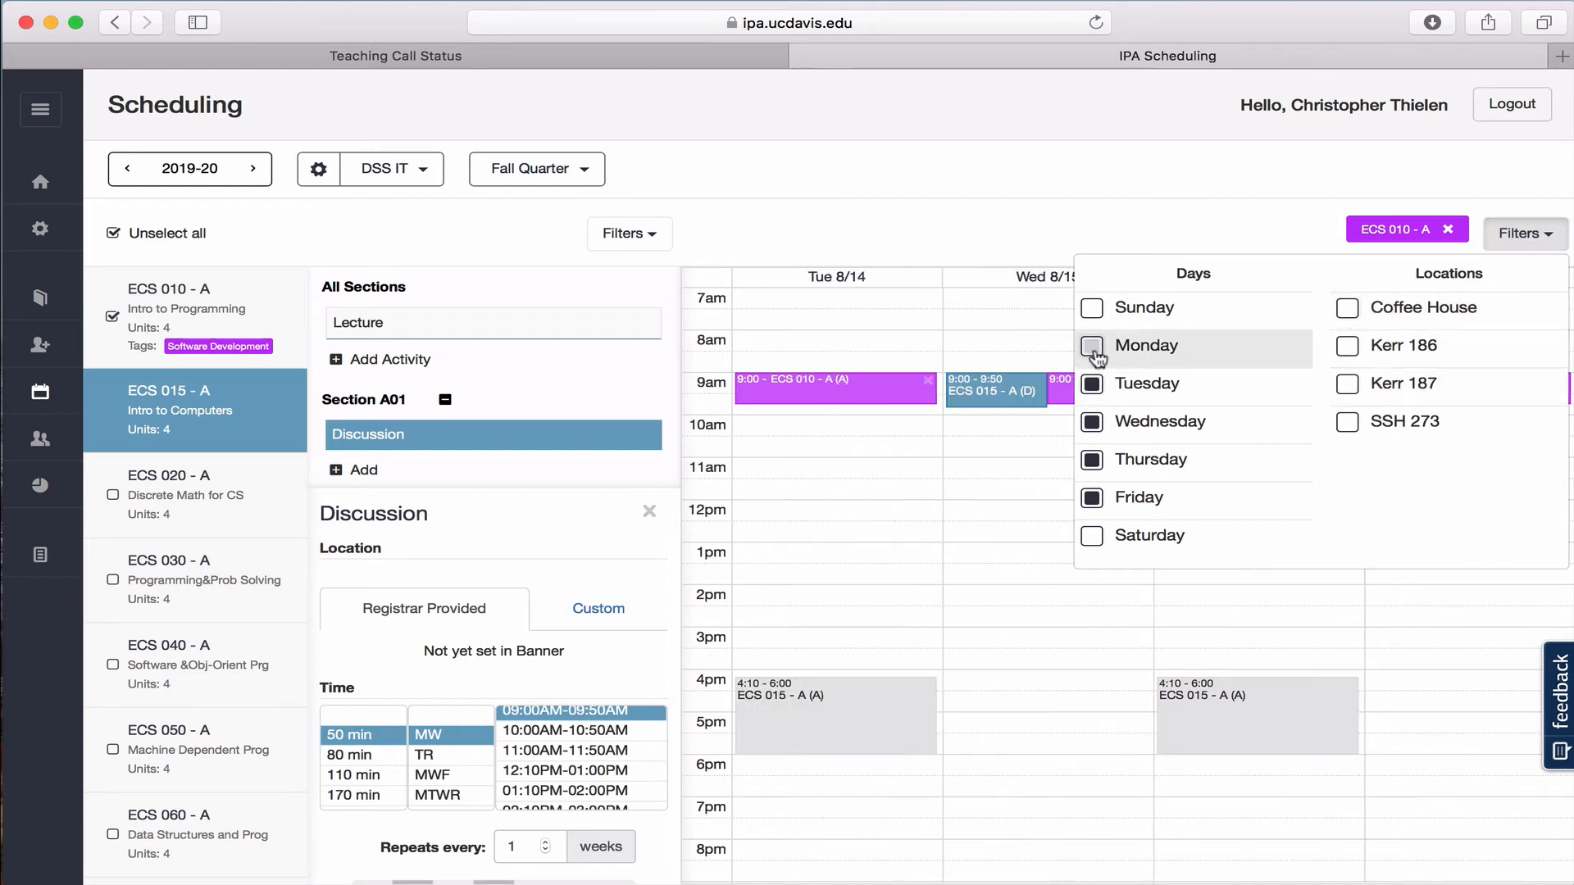
left_click(1093, 347)
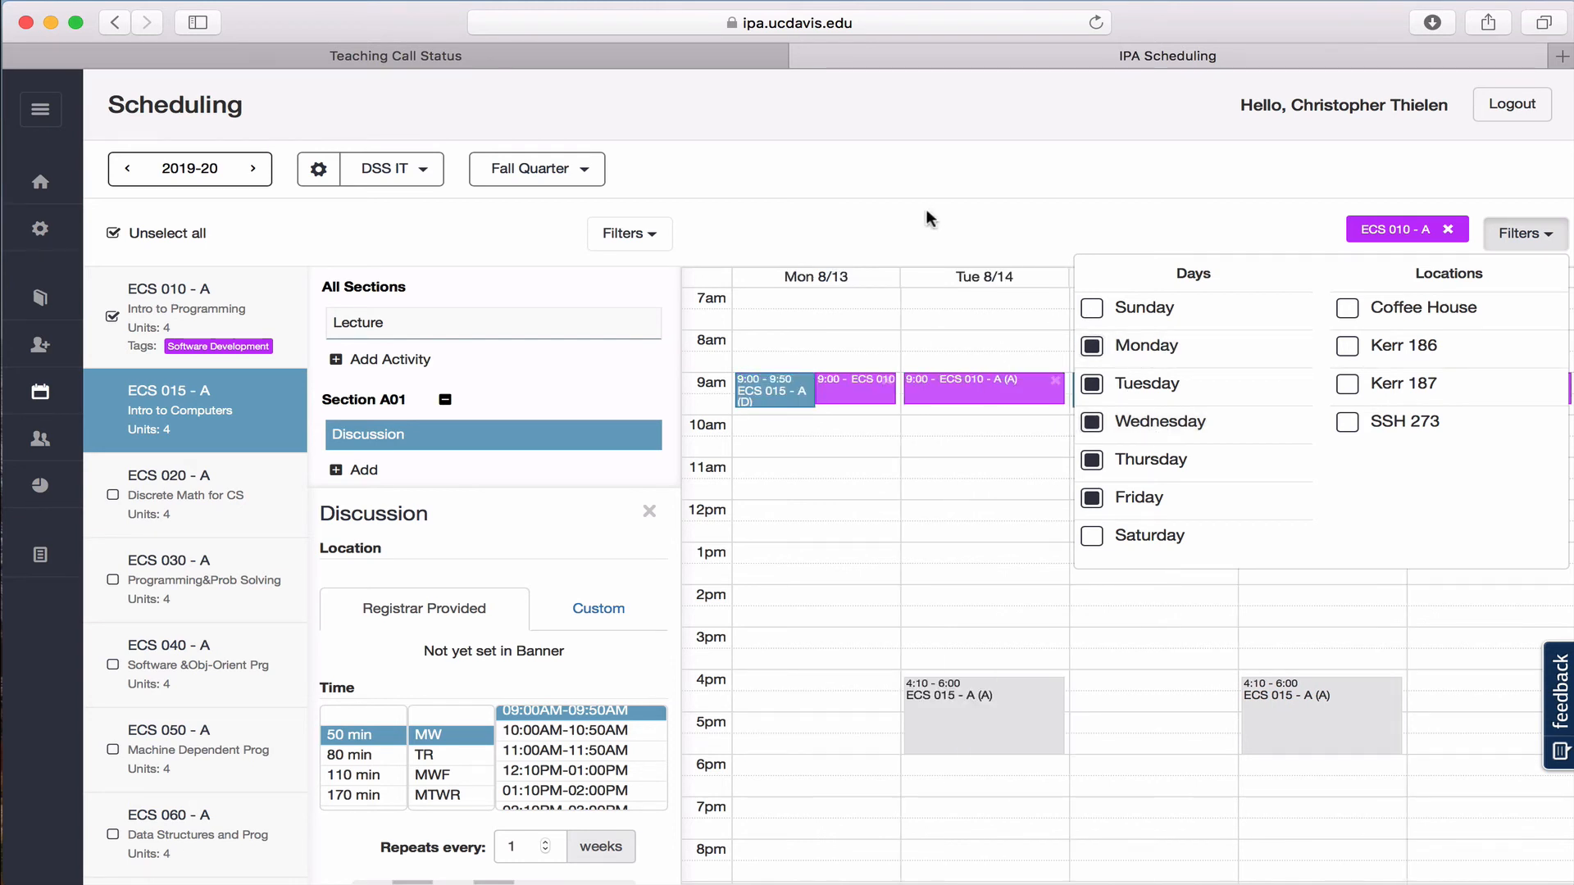
left_click(928, 216)
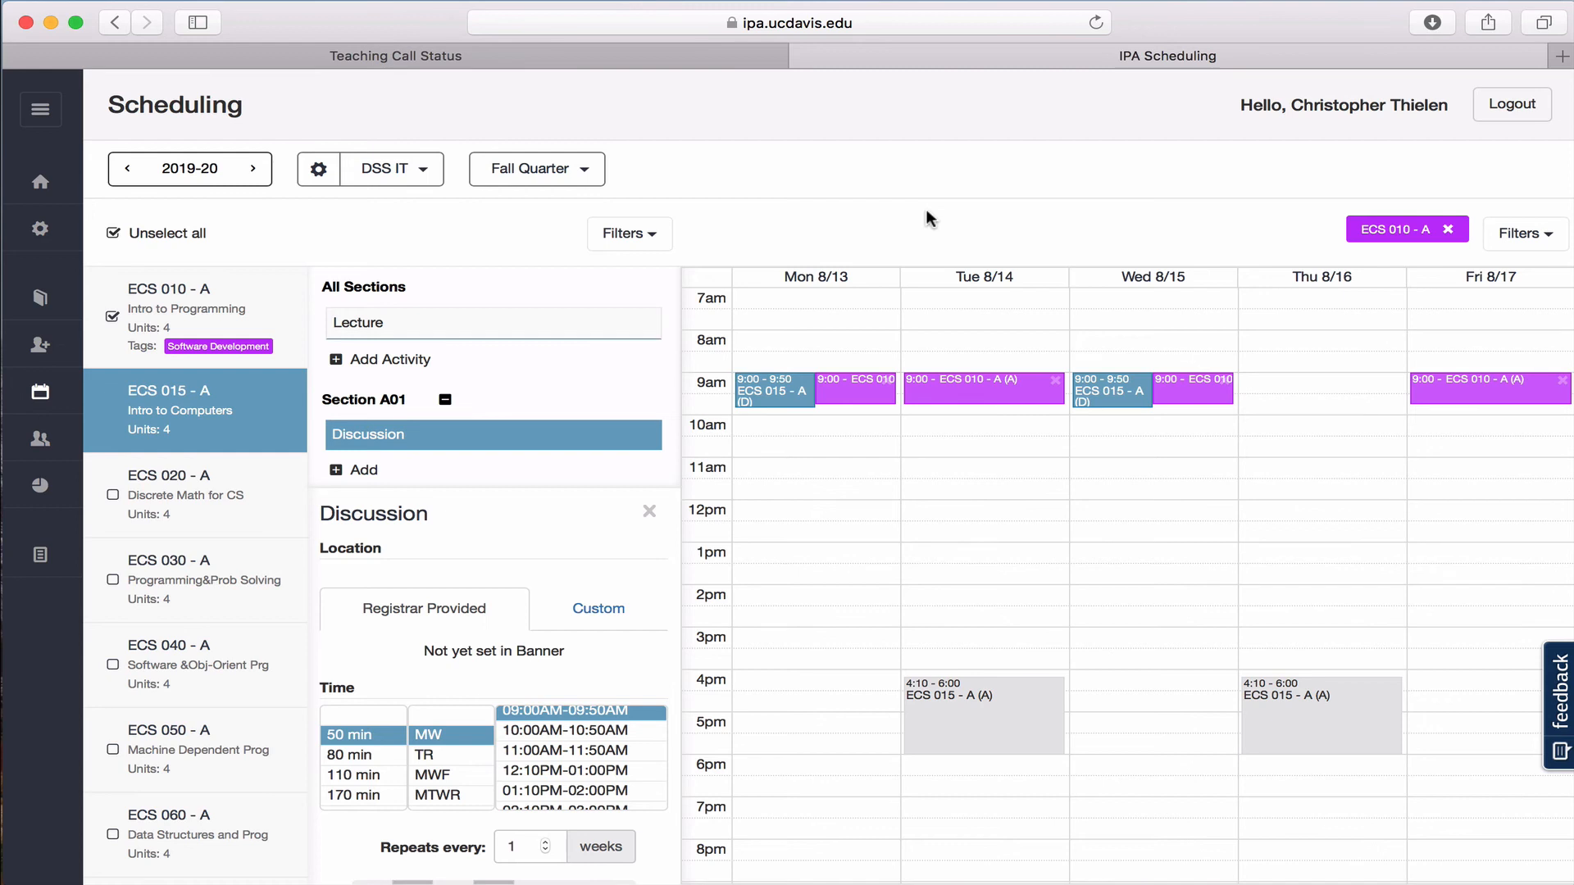